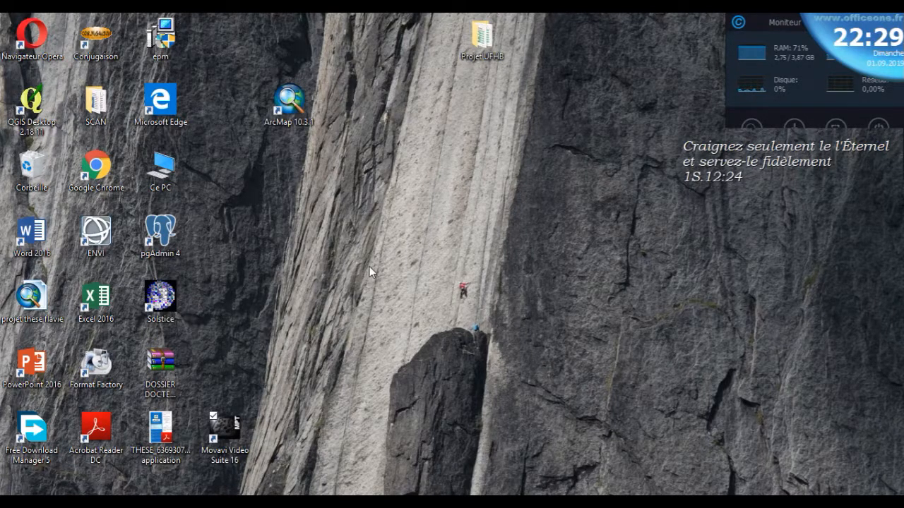
# Launch QGIS and add the shapefile LIMI CIV.shp from the TP1 folder as a vector layer.
pyautogui.click(36, 121)
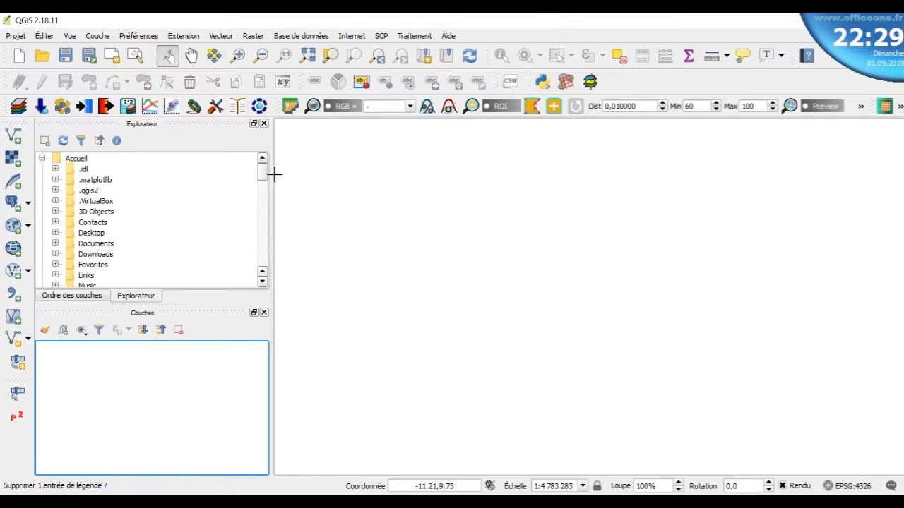
pyautogui.click(98, 36)
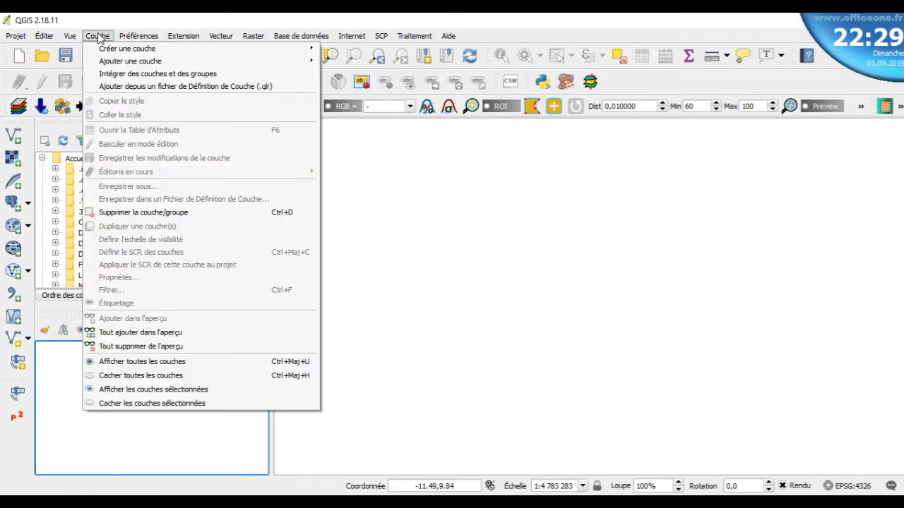
pyautogui.moveTo(110, 64)
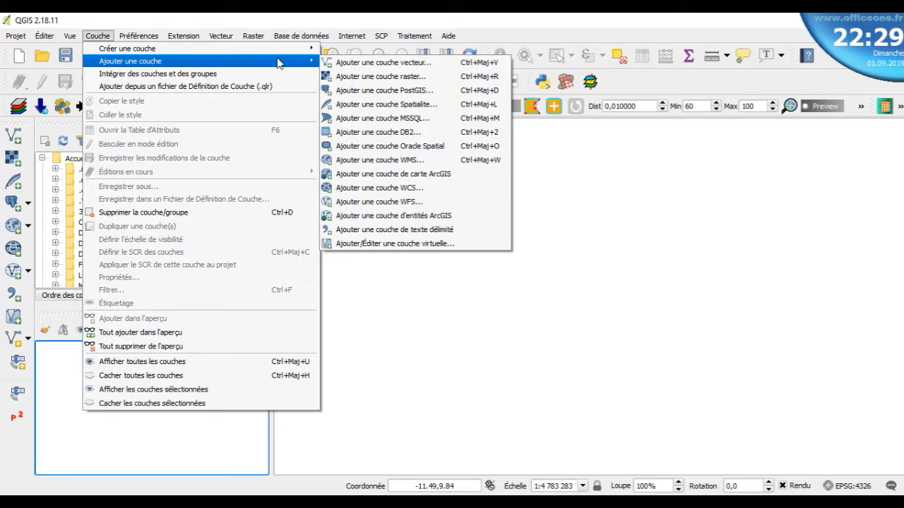
pyautogui.click(395, 63)
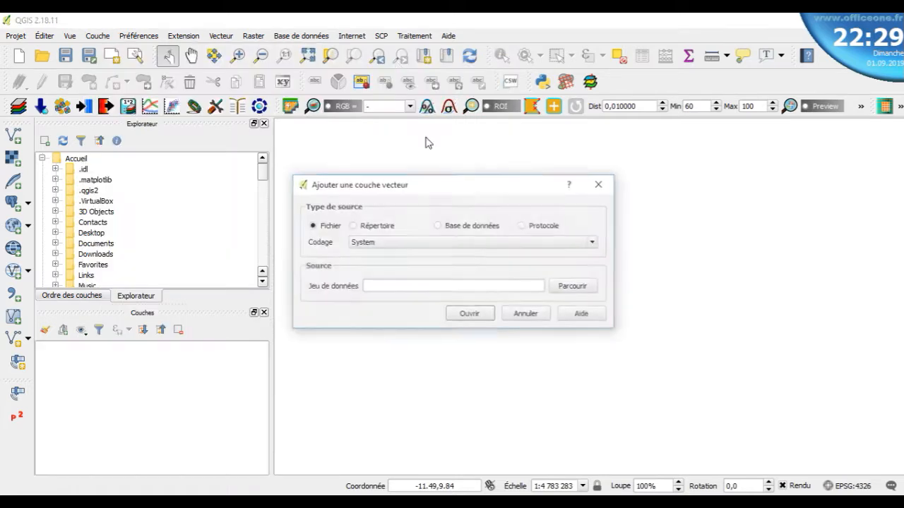
pyautogui.click(576, 288)
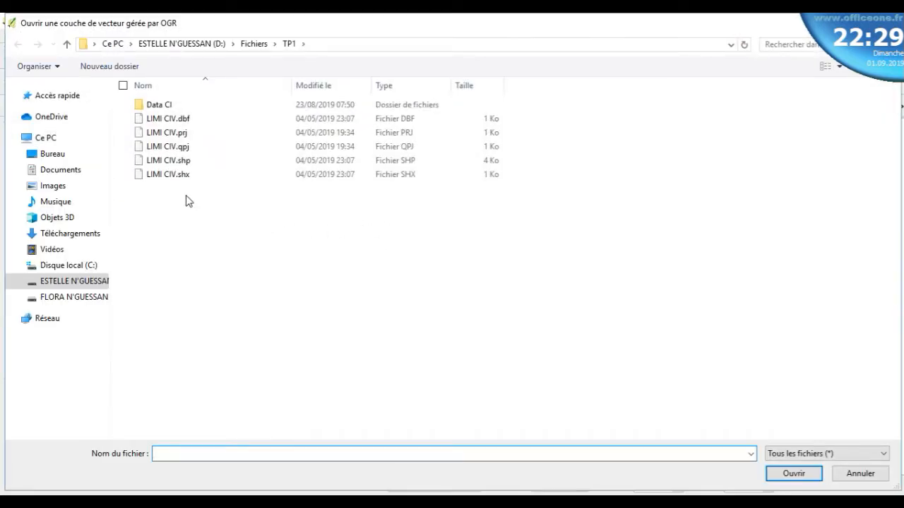
pyautogui.click(178, 162)
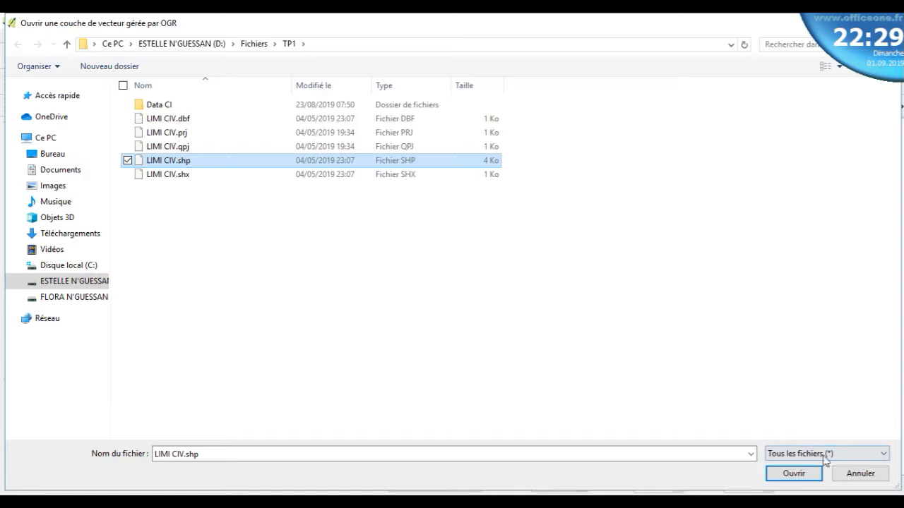
pyautogui.click(794, 473)
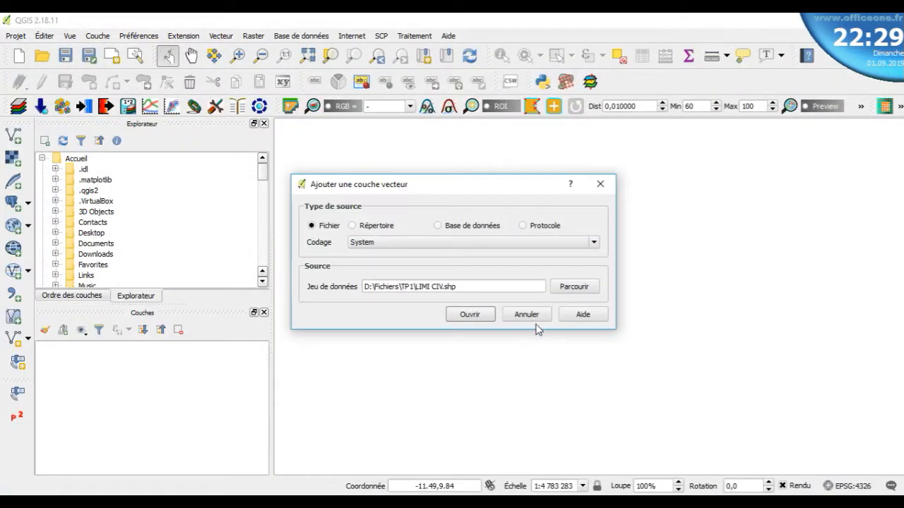
pyautogui.click(469, 315)
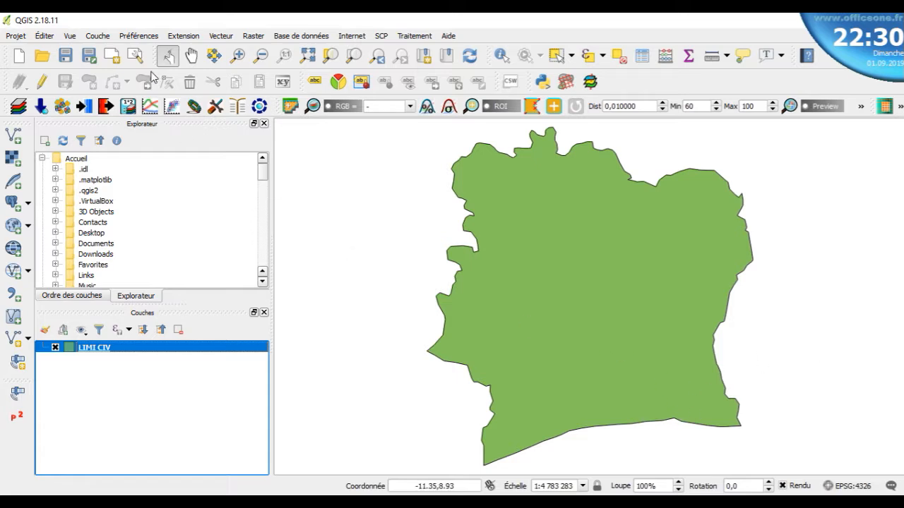
# Add the image img_cocody from the Fichiers folder as a raster layer and dismiss the coordinate system notice.
pyautogui.click(99, 36)
pyautogui.moveTo(130, 49)
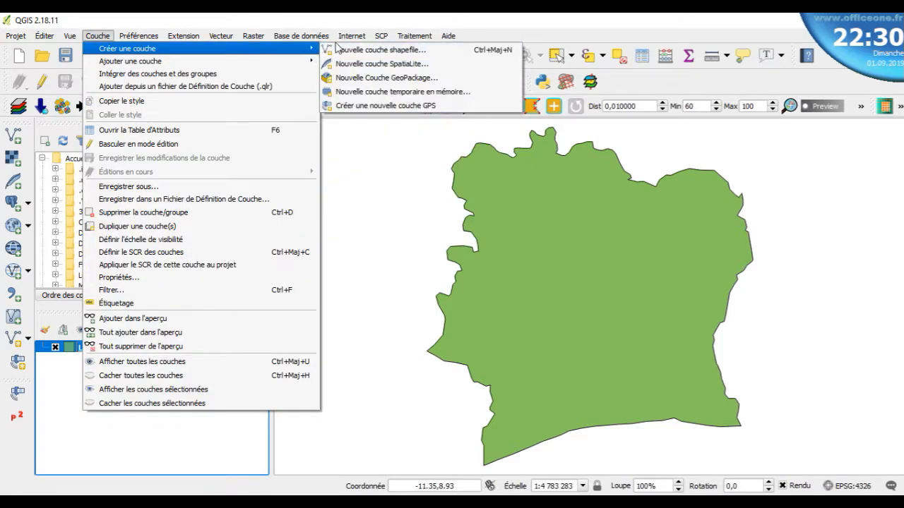
pyautogui.moveTo(289, 61)
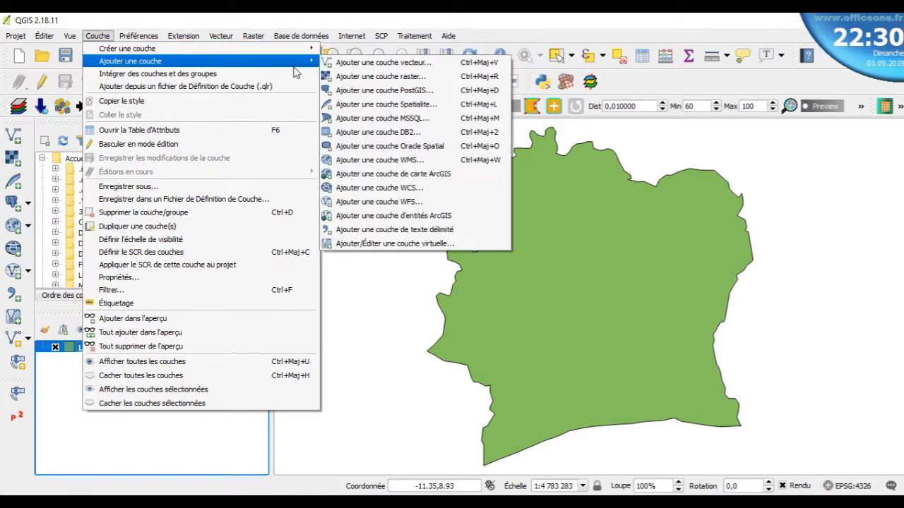
pyautogui.click(355, 76)
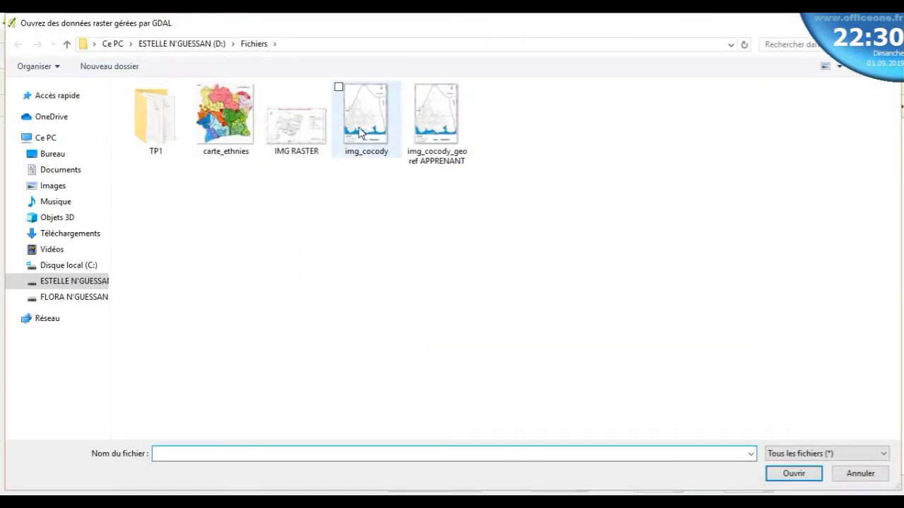
pyautogui.click(362, 156)
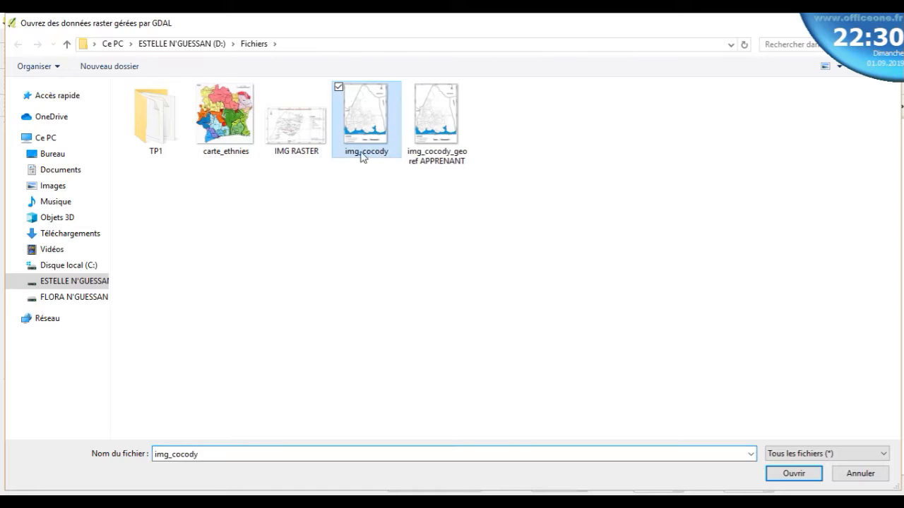
pyautogui.click(797, 479)
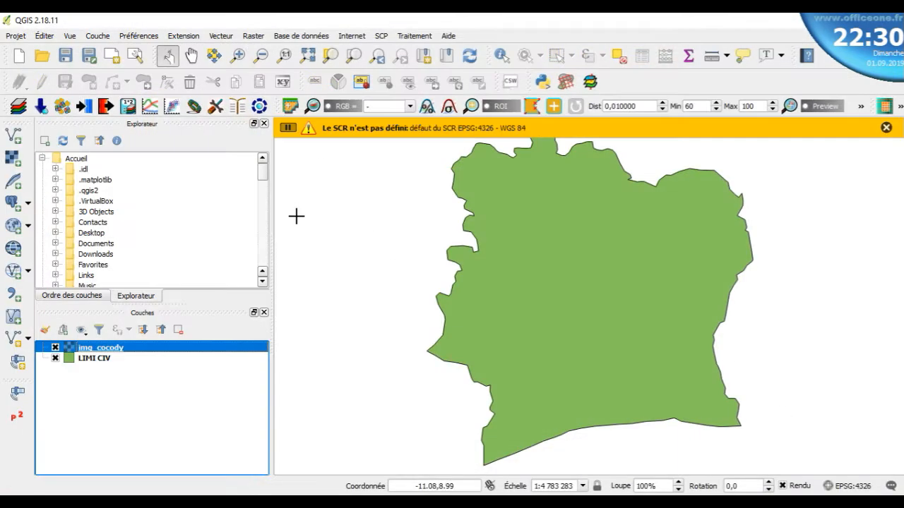
pyautogui.click(887, 129)
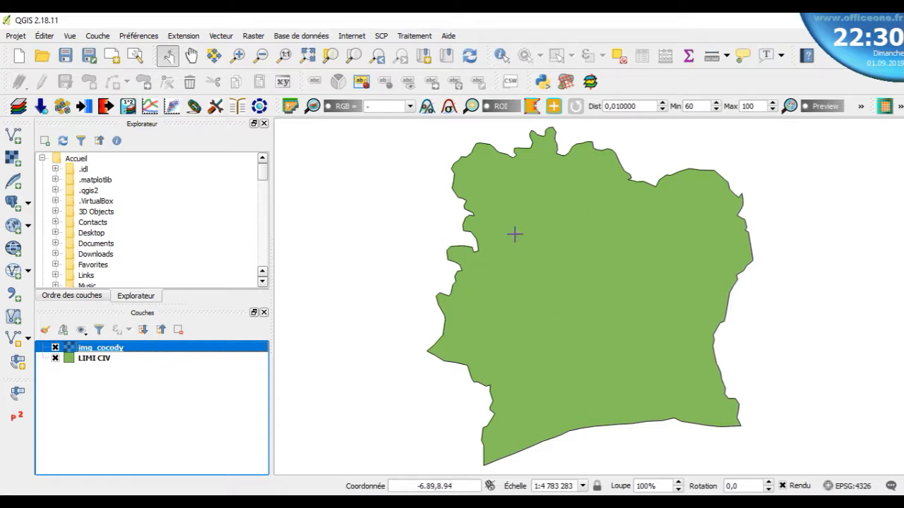
# Zoom the map to the extent of the img_cocody layer and back to the extent of the LIMI CIV layer.
pyautogui.rightClick(139, 351)
pyautogui.click(253, 157)
pyautogui.click(117, 359)
pyautogui.rightClick(118, 359)
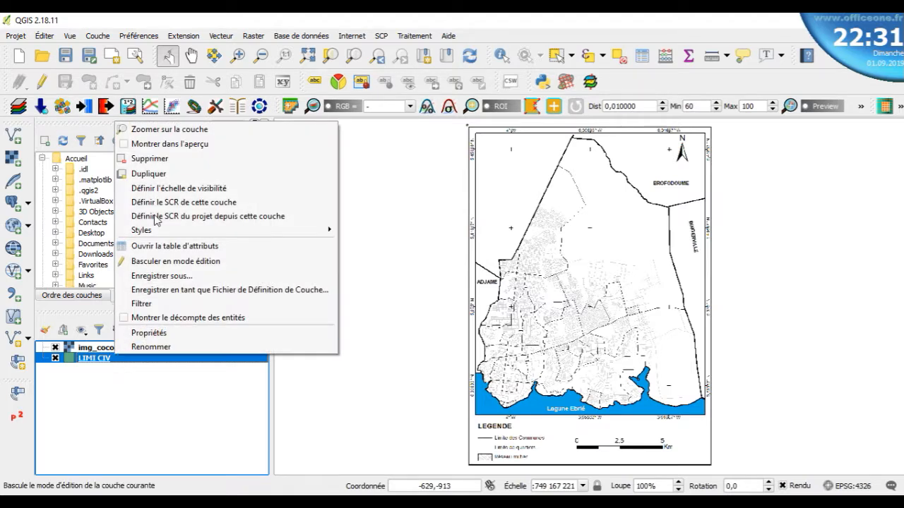
pyautogui.click(200, 130)
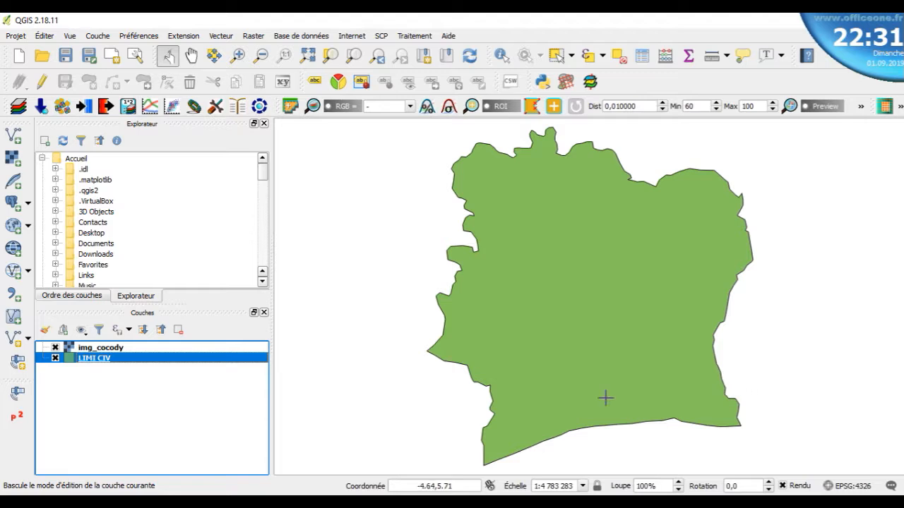
# Open the Georeferencer and load the img_cocody raster into it.
pyautogui.click(152, 348)
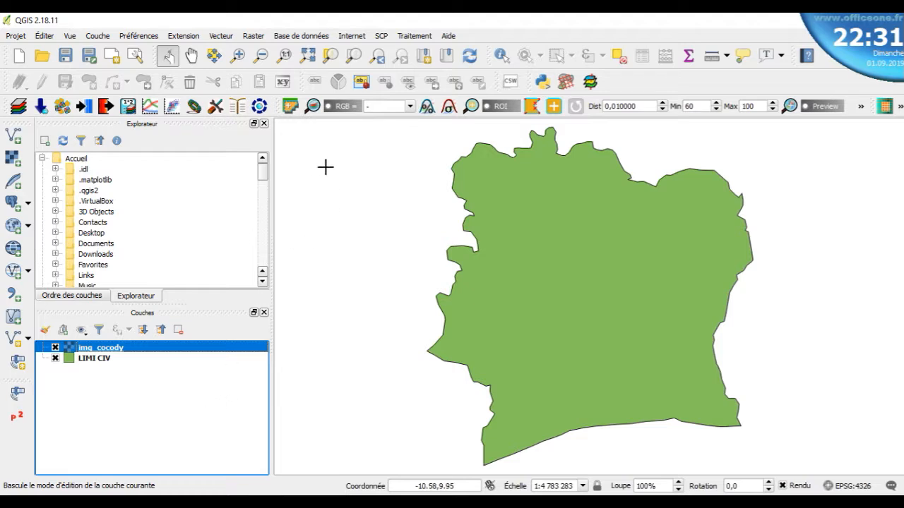
pyautogui.click(255, 36)
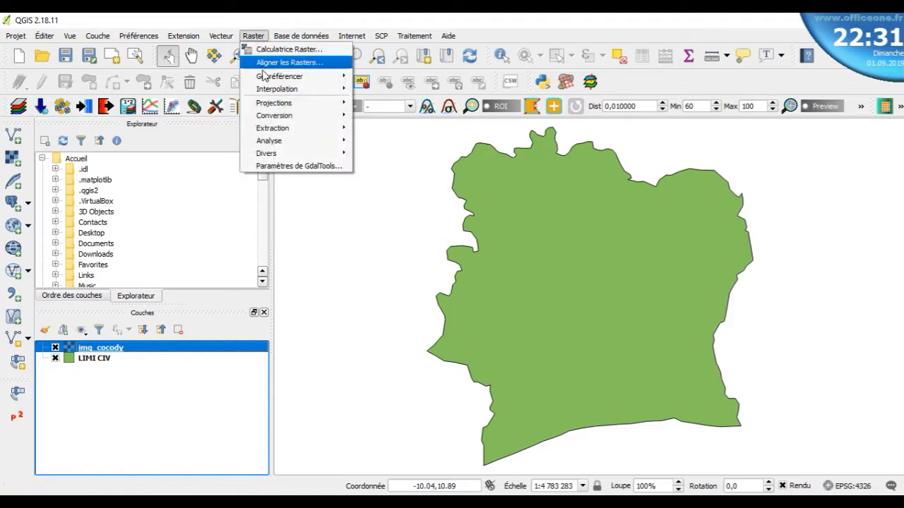
pyautogui.moveTo(266, 93)
pyautogui.moveTo(318, 76)
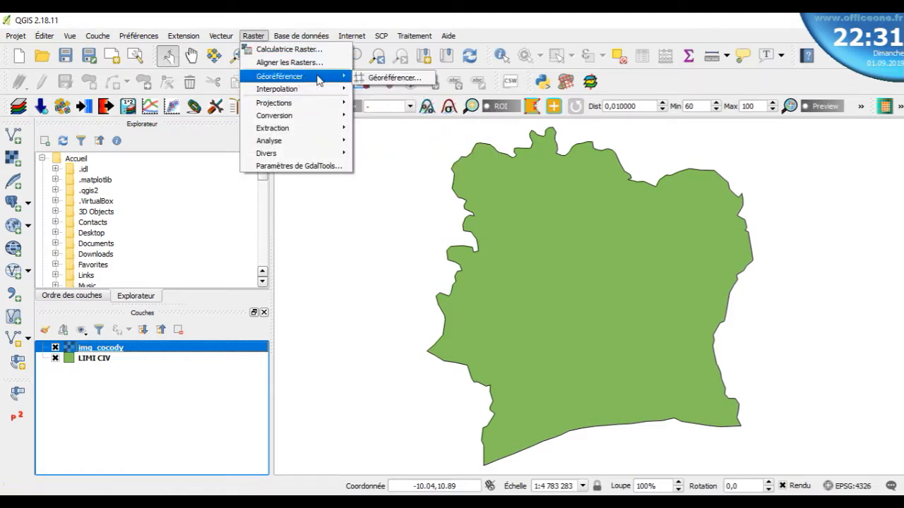
pyautogui.click(395, 79)
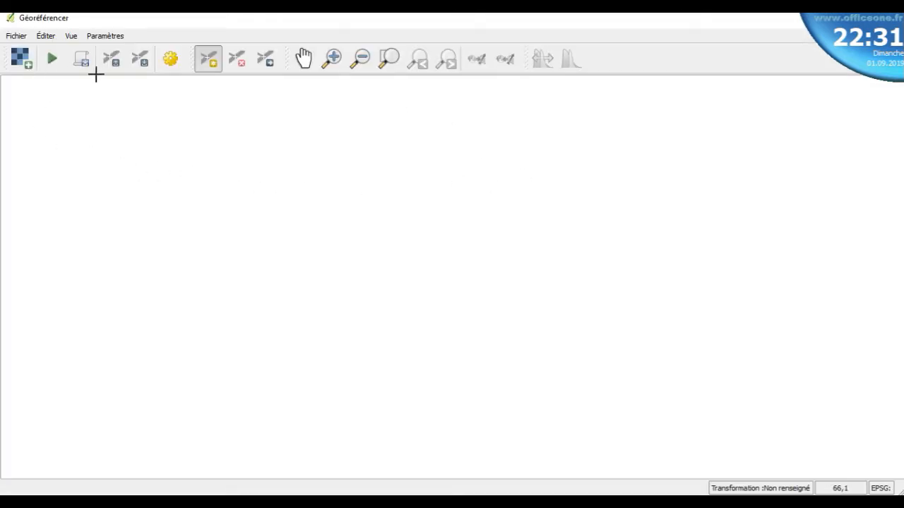
pyautogui.click(19, 58)
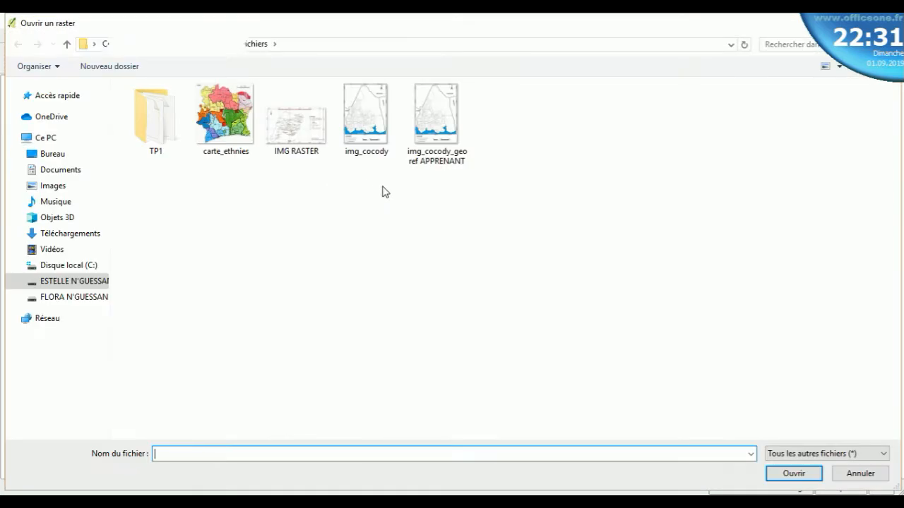
pyautogui.click(355, 115)
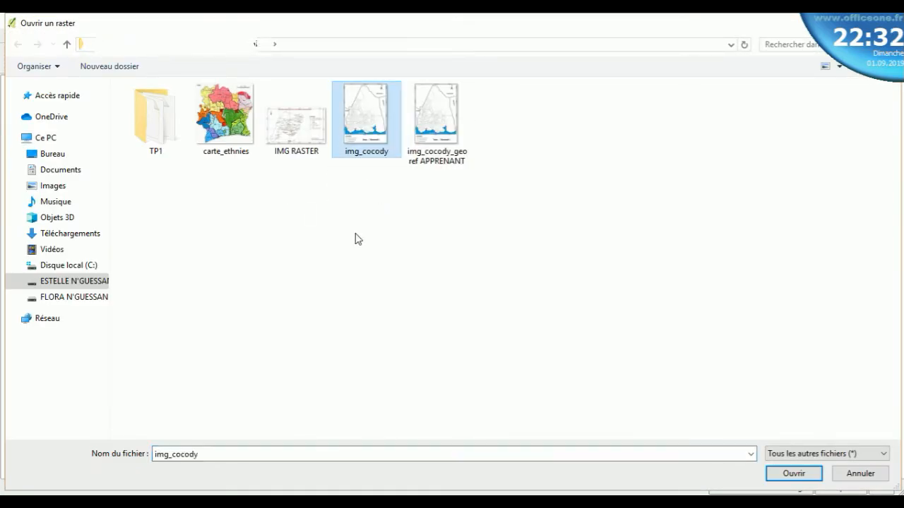
pyautogui.click(784, 477)
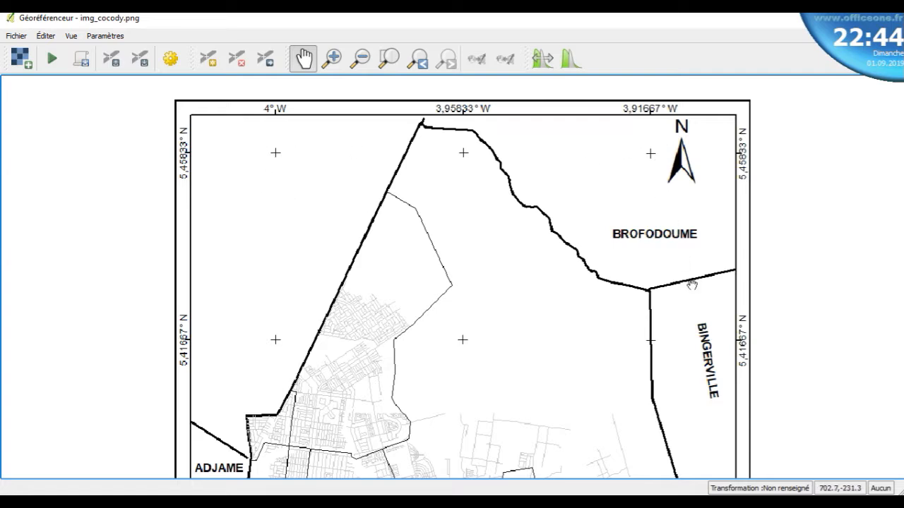
# Add a control point on the map's upper-left grid cross with coordinates X -4 and Y 5.45833.
pyautogui.moveTo(674, 415); pyautogui.dragTo(633, 221)
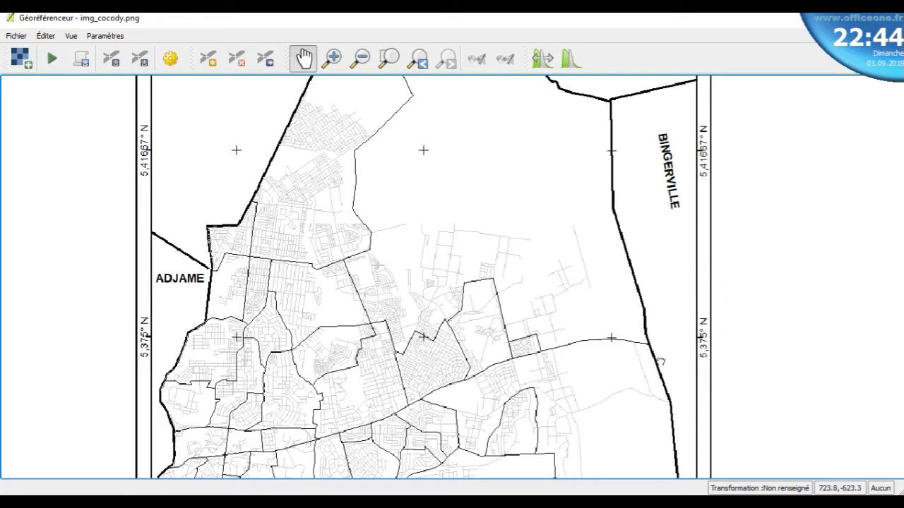
pyautogui.moveTo(661, 360); pyautogui.dragTo(623, 209)
pyautogui.moveTo(249, 209); pyautogui.dragTo(339, 312)
pyautogui.moveTo(350, 256); pyautogui.dragTo(353, 363)
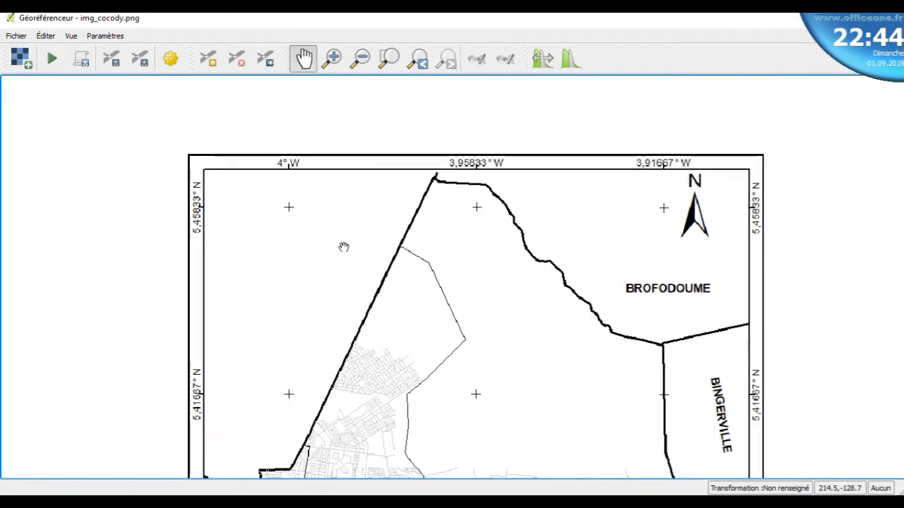
pyautogui.moveTo(349, 295); pyautogui.dragTo(345, 337)
pyautogui.moveTo(362, 299); pyautogui.dragTo(348, 269)
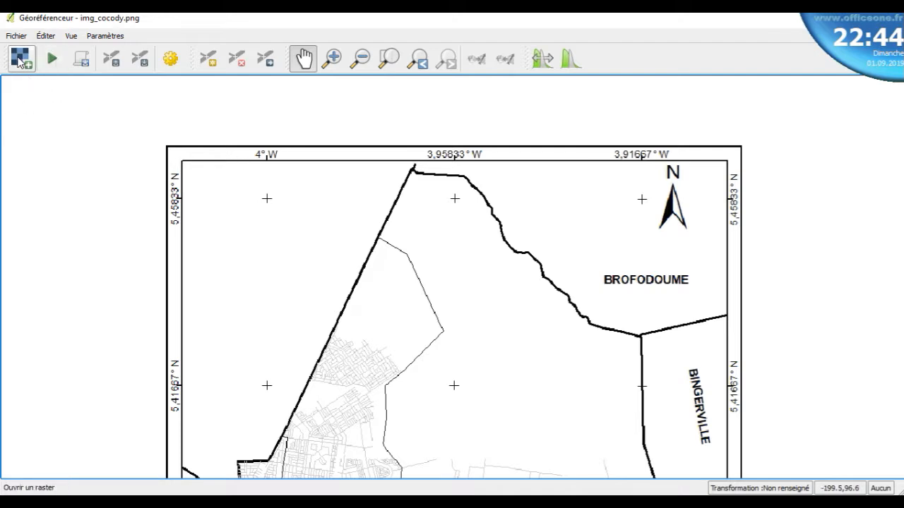
pyautogui.click(209, 60)
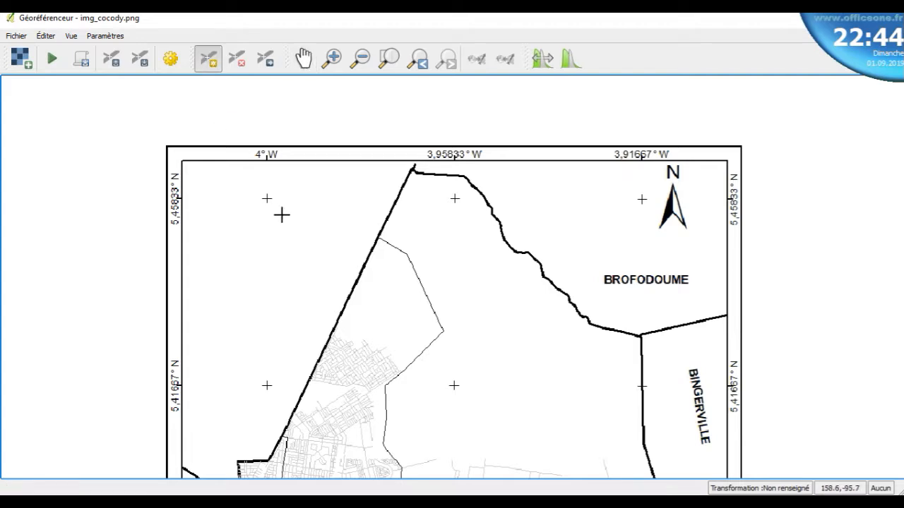
pyautogui.scroll(1, 266, 200)
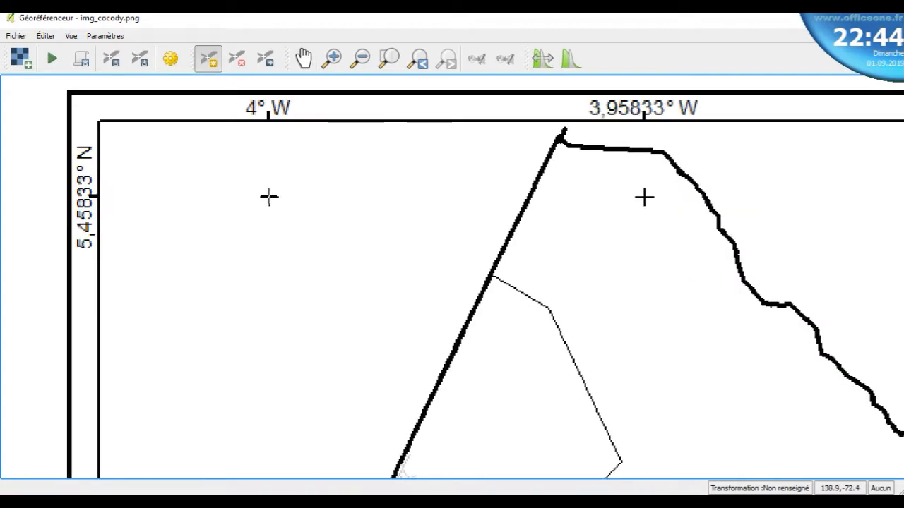
pyautogui.click(268, 197)
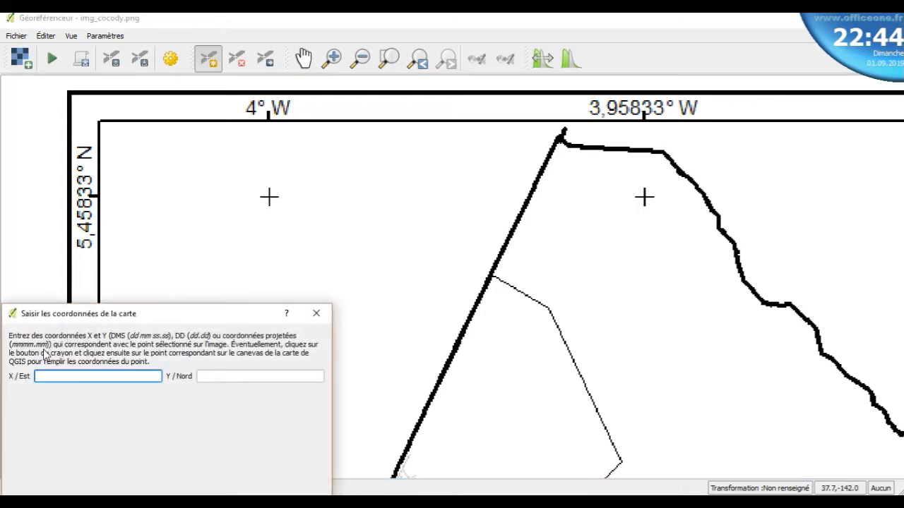
pyautogui.moveTo(67, 315); pyautogui.dragTo(85, 265)
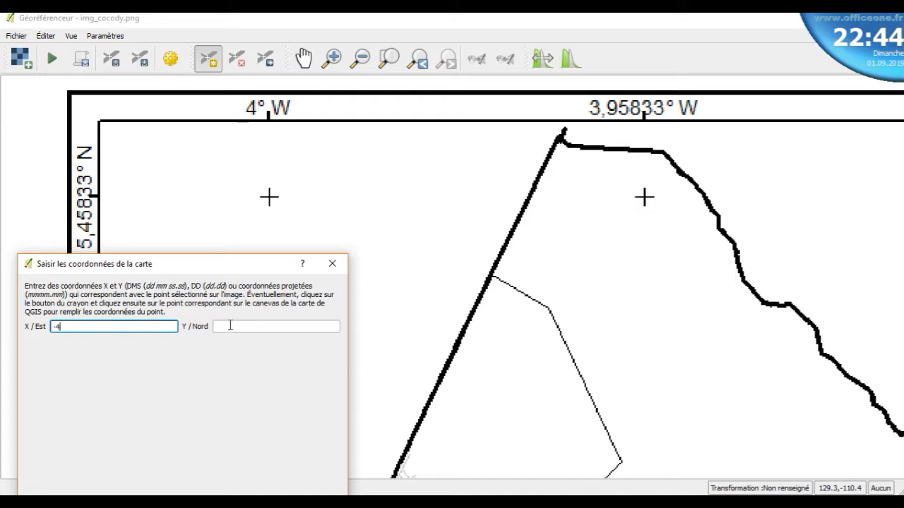
pyautogui.click(231, 325)
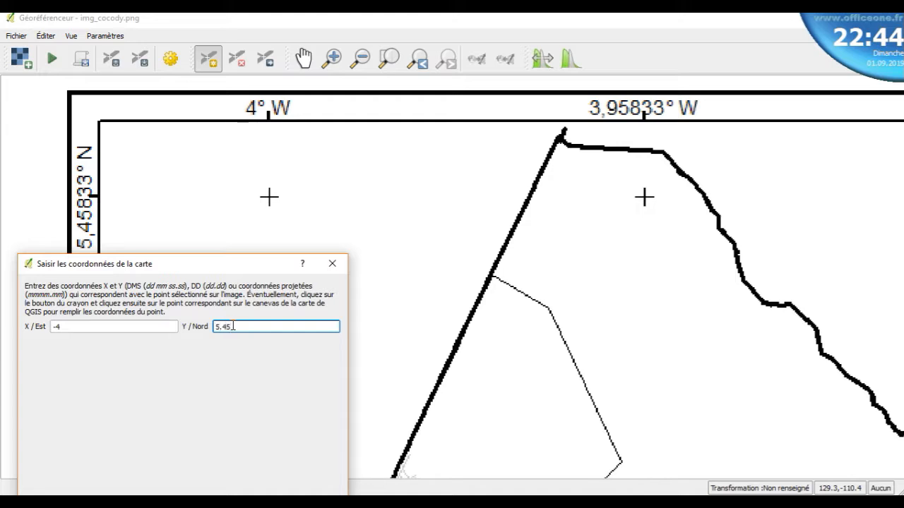
pyautogui.write('5.45833')
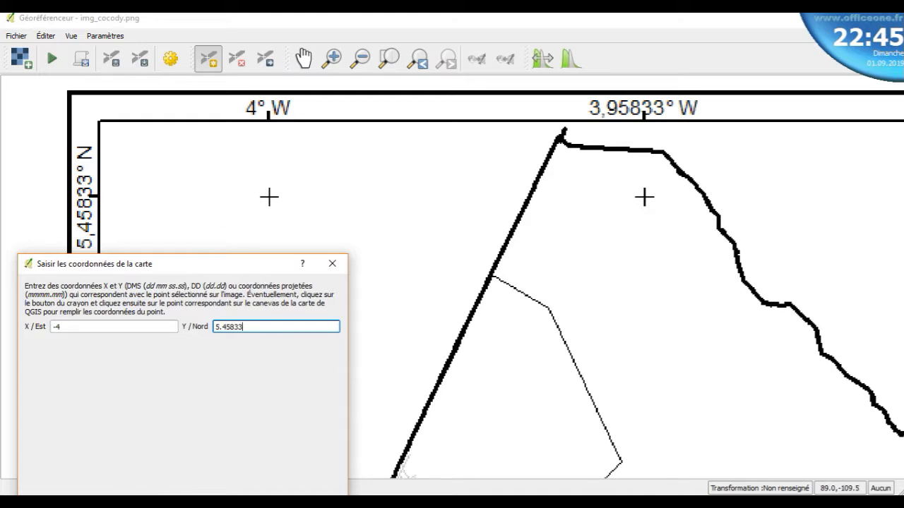
pyautogui.press('Return')
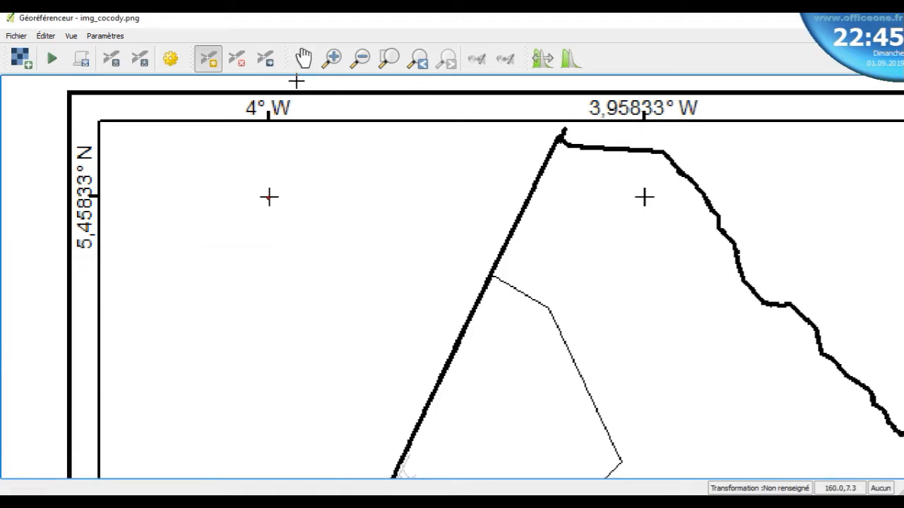
# Add a control point on the map's upper-right grid cross with coordinates X -3.91667 and Y 5.45833.
pyautogui.click(304, 58)
pyautogui.moveTo(565, 151); pyautogui.dragTo(331, 197)
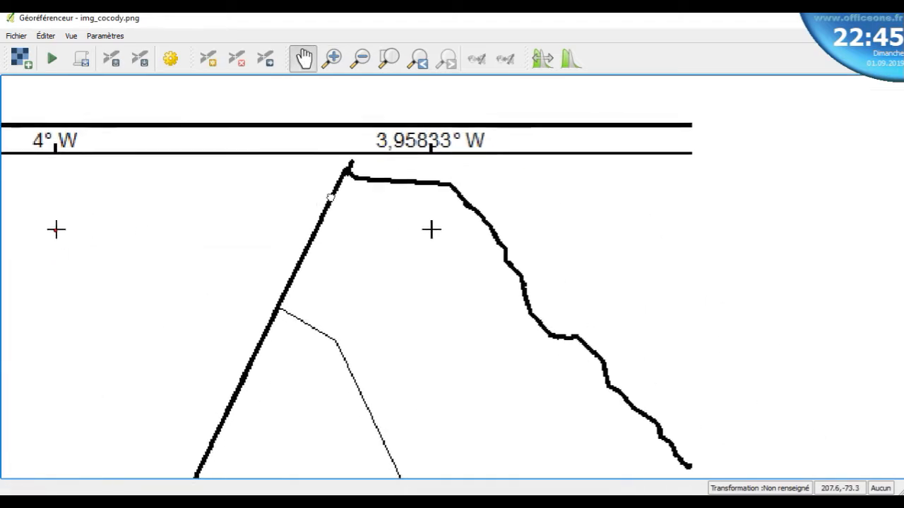
pyautogui.moveTo(629, 196); pyautogui.dragTo(342, 183)
pyautogui.moveTo(479, 187); pyautogui.dragTo(402, 192)
pyautogui.click(208, 58)
pyautogui.scroll(1, 466, 245)
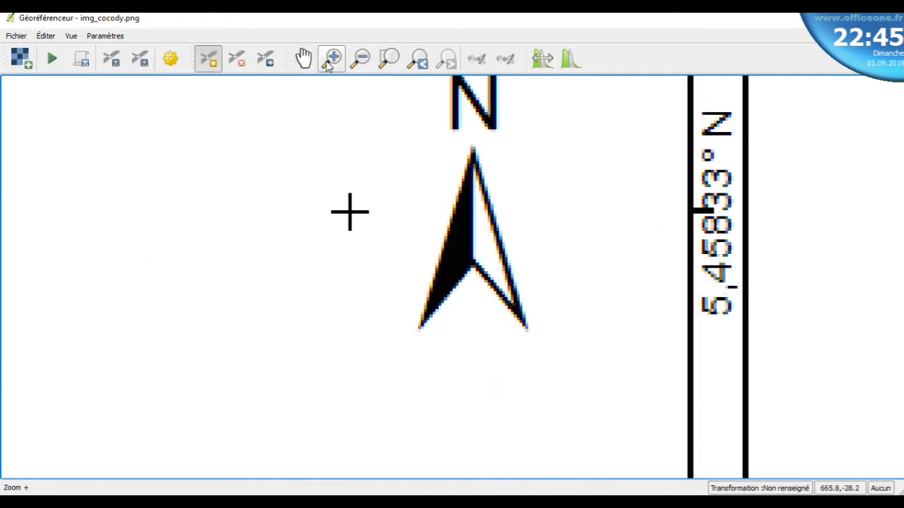
pyautogui.click(304, 58)
pyautogui.moveTo(356, 147); pyautogui.dragTo(403, 286)
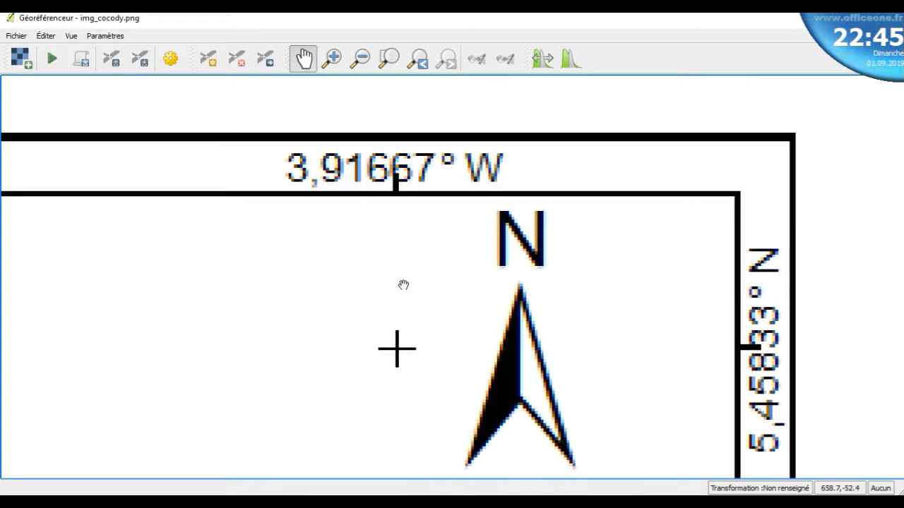
pyautogui.click(210, 60)
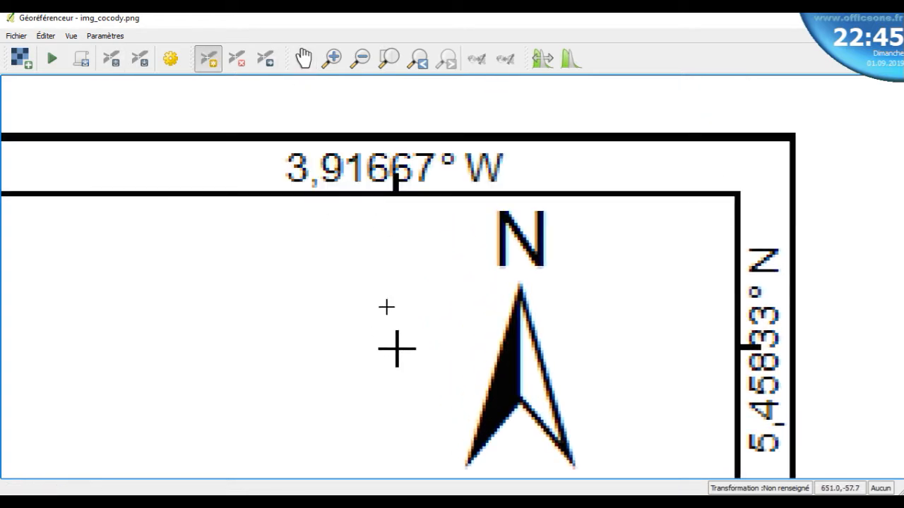
pyautogui.click(397, 348)
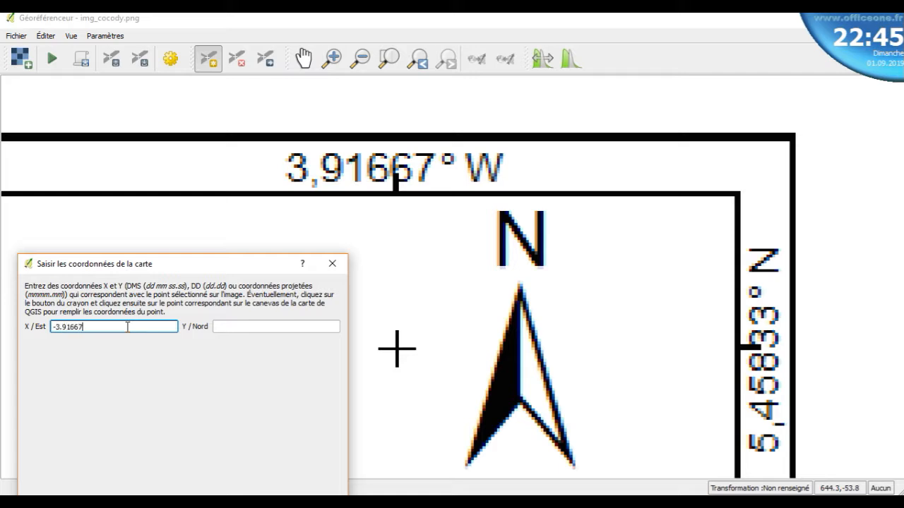
pyautogui.click(226, 327)
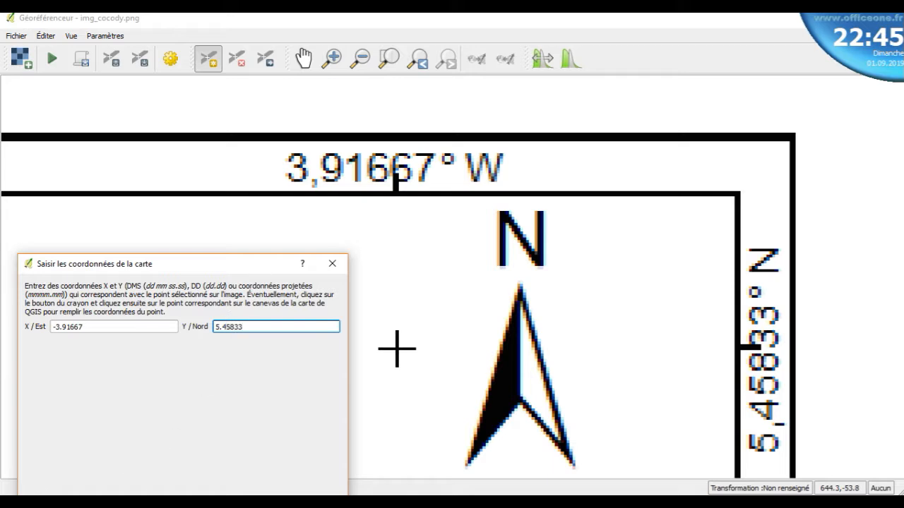
pyautogui.click(133, 496)
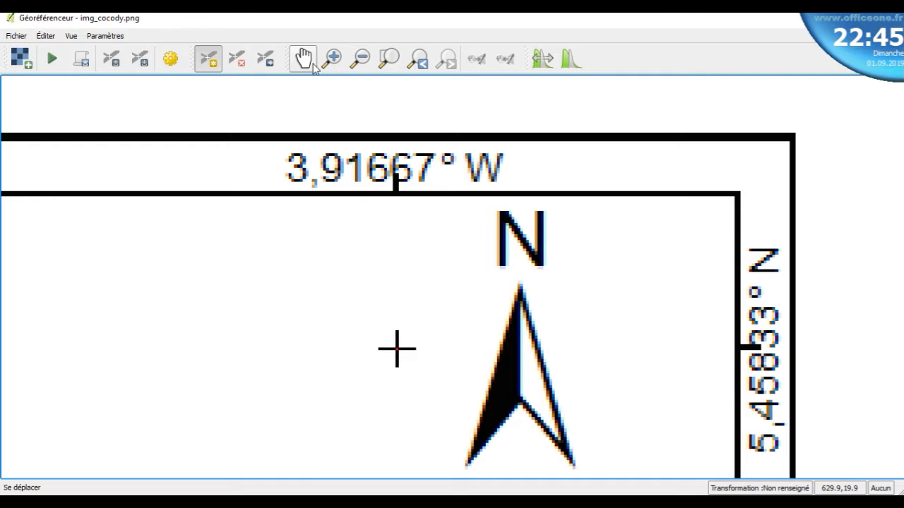
# Add a control point on the map's lower-right grid cross with coordinates X -3.91667 and Y 5.33333.
pyautogui.click(304, 60)
pyautogui.moveTo(379, 322); pyautogui.dragTo(441, 59)
pyautogui.moveTo(439, 392); pyautogui.dragTo(376, 126)
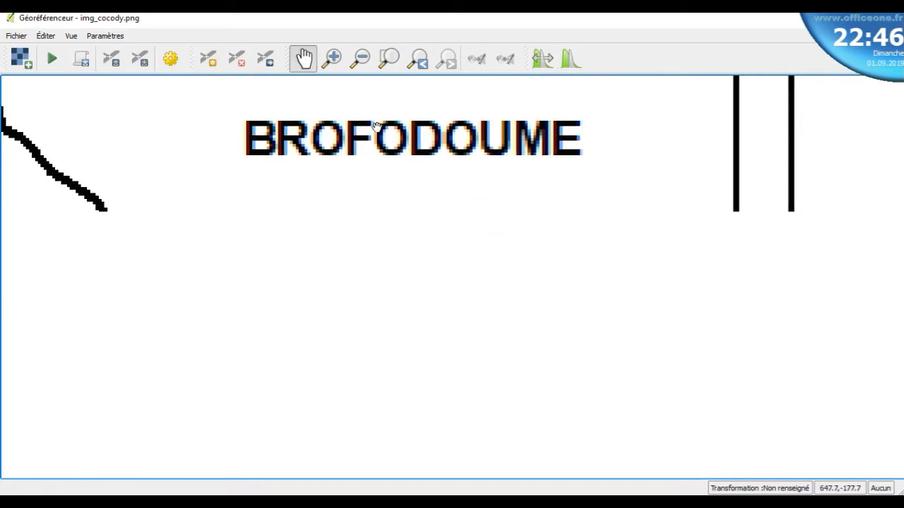
pyautogui.moveTo(400, 306); pyautogui.dragTo(405, 132)
pyautogui.moveTo(442, 398); pyautogui.dragTo(422, 200)
pyautogui.moveTo(451, 373); pyautogui.dragTo(438, 220)
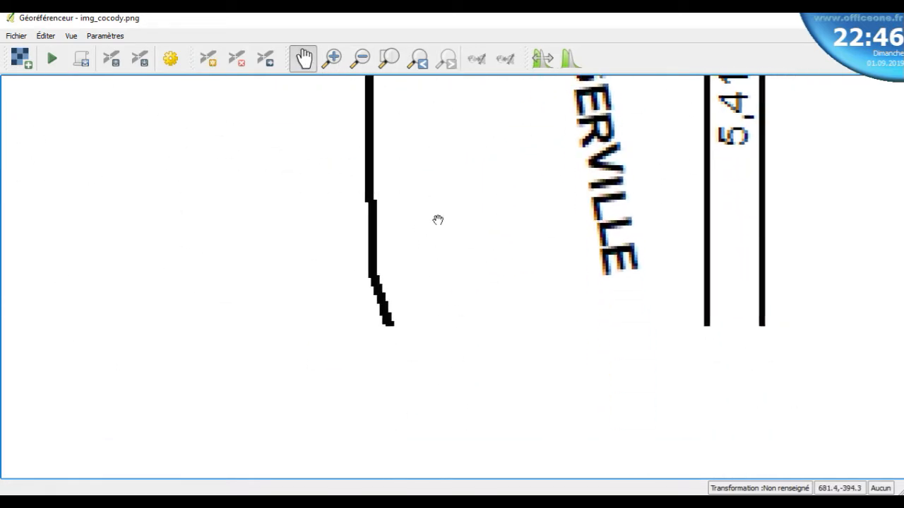
pyautogui.moveTo(461, 319); pyautogui.dragTo(400, 140)
pyautogui.moveTo(499, 381); pyautogui.dragTo(454, 161)
pyautogui.moveTo(488, 351); pyautogui.dragTo(455, 157)
pyautogui.moveTo(475, 270); pyautogui.dragTo(507, 113)
pyautogui.moveTo(490, 301); pyautogui.dragTo(526, 152)
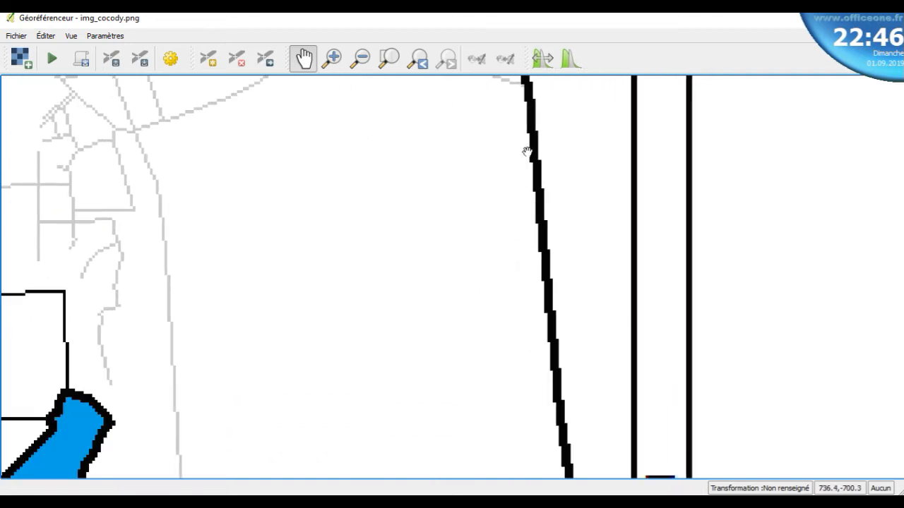
pyautogui.scroll(-4, 527, 151)
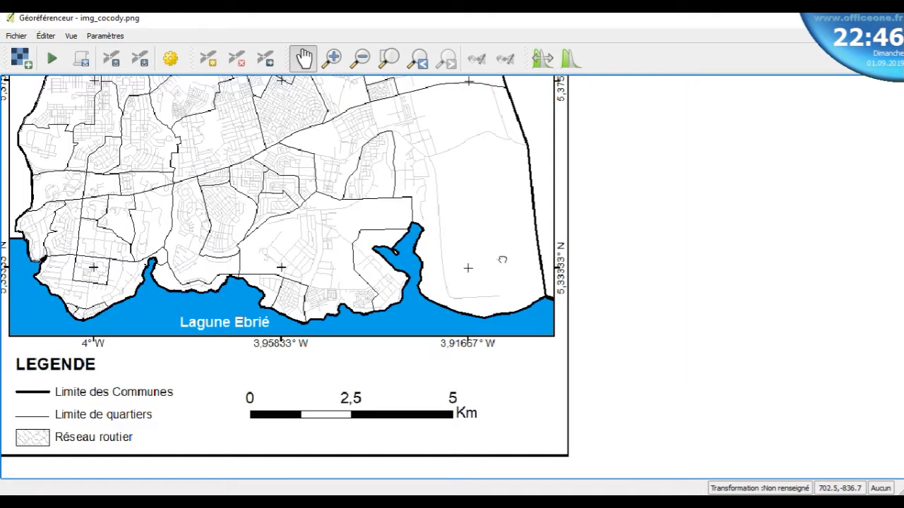
pyautogui.scroll(2, 502, 260)
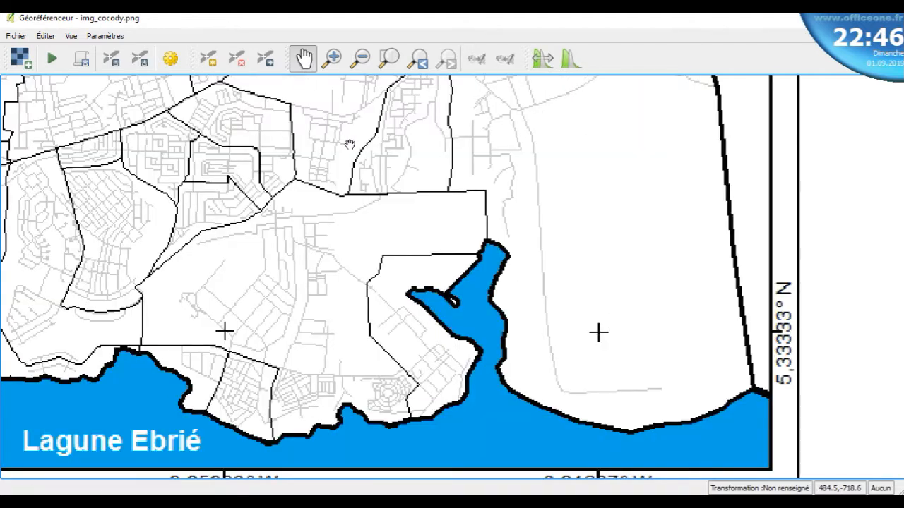
pyautogui.click(208, 59)
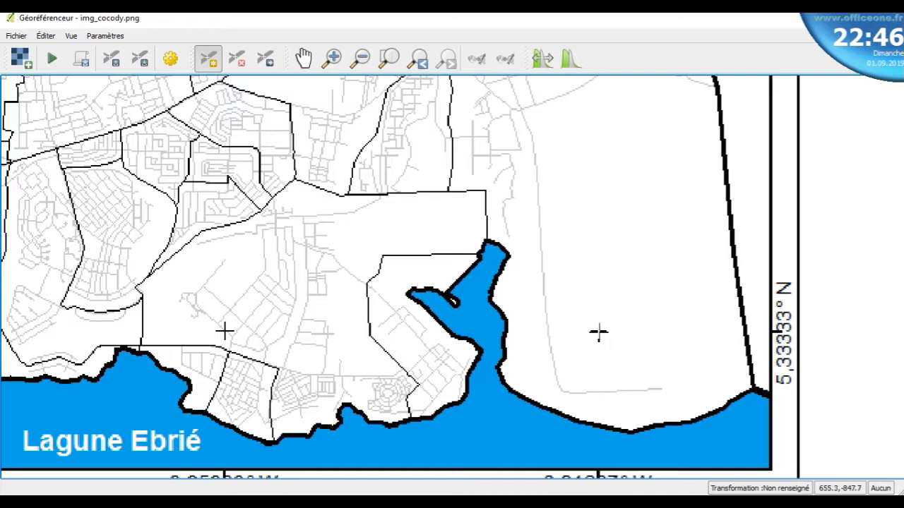
pyautogui.click(599, 333)
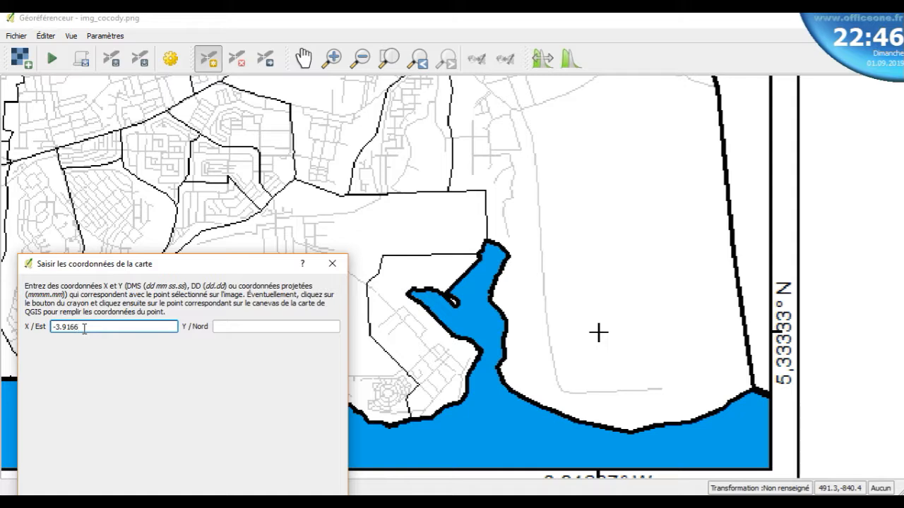
pyautogui.click(227, 325)
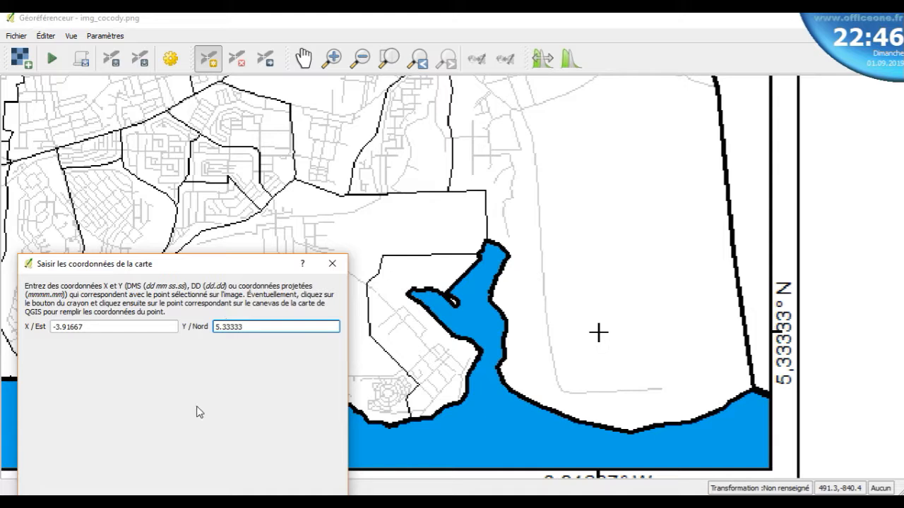
pyautogui.press('Return')
# Add a control point on the map's lower-left grid cross with coordinates X -4 and Y 5.33333.
pyautogui.scroll(-2, 598, 333)
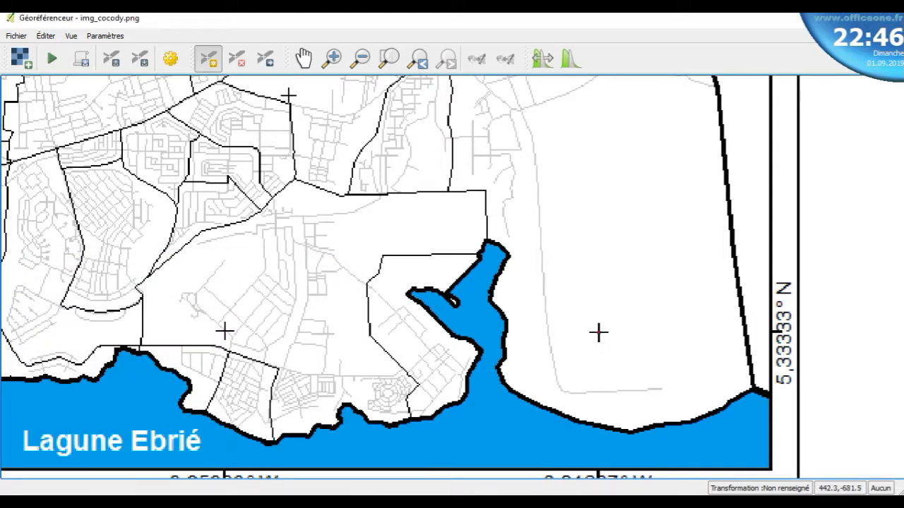
pyautogui.scroll(-3, 276, 151)
pyautogui.scroll(-1, 276, 151)
pyautogui.scroll(1, 243, 146)
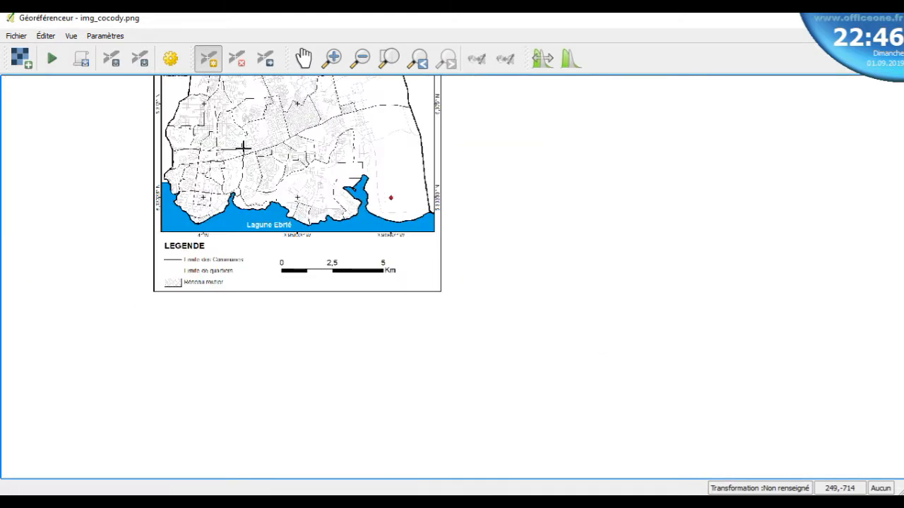
pyautogui.click(303, 58)
pyautogui.moveTo(208, 209); pyautogui.dragTo(392, 305)
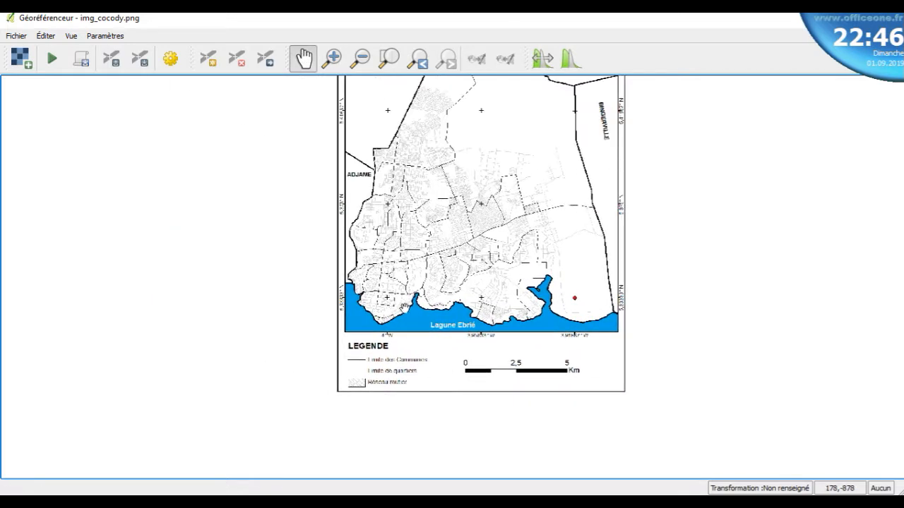
pyautogui.scroll(2, 412, 308)
pyautogui.scroll(1, 412, 308)
pyautogui.moveTo(350, 258); pyautogui.dragTo(372, 307)
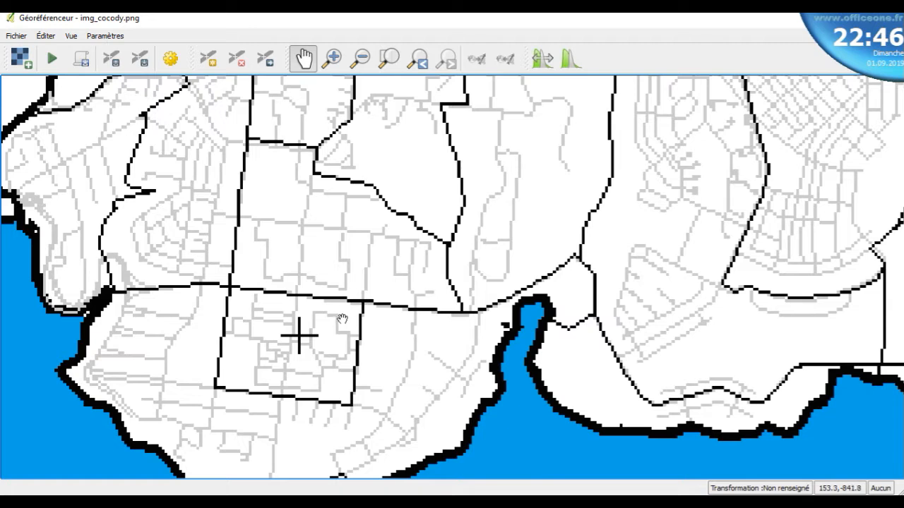
pyautogui.scroll(-1, 342, 321)
pyautogui.click(209, 59)
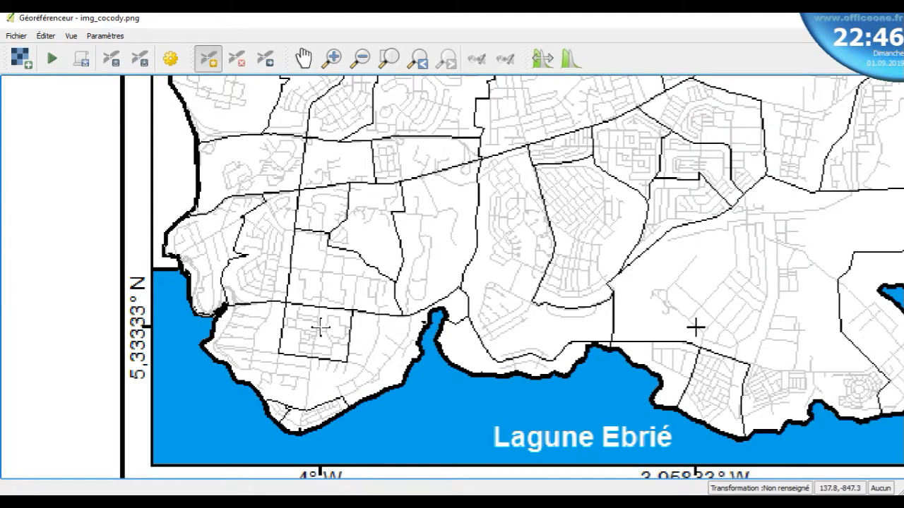
pyautogui.click(320, 327)
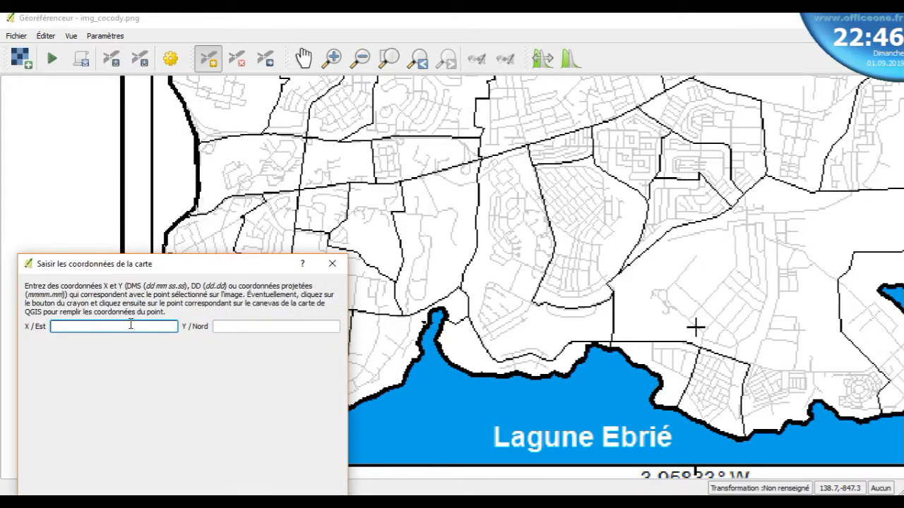
pyautogui.click(238, 327)
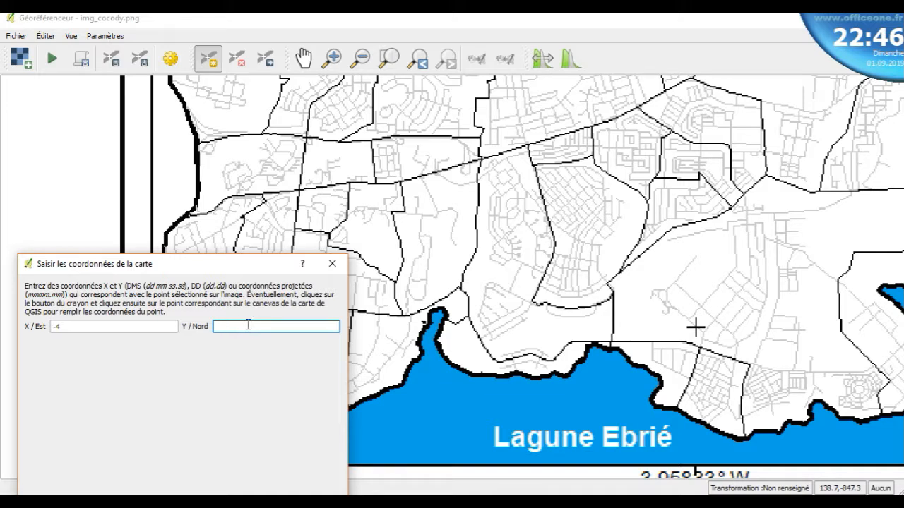
pyautogui.write('5.33333')
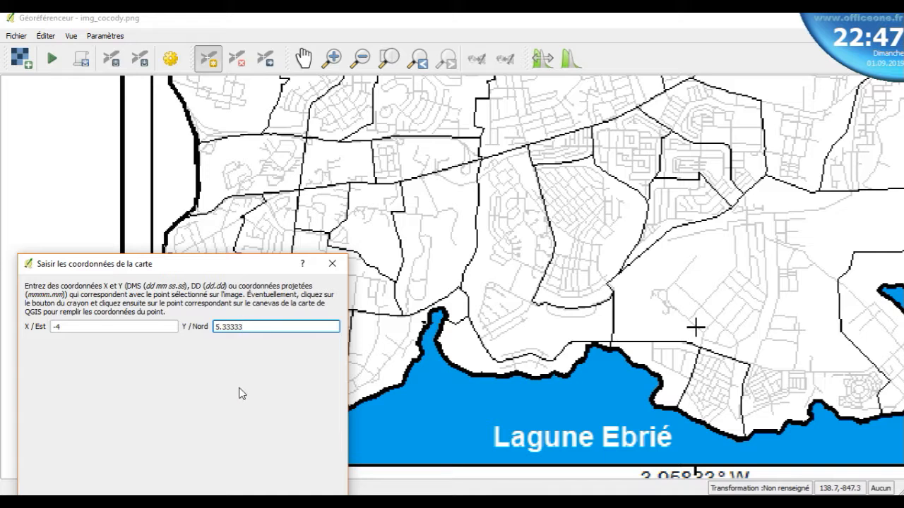
pyautogui.press('Return')
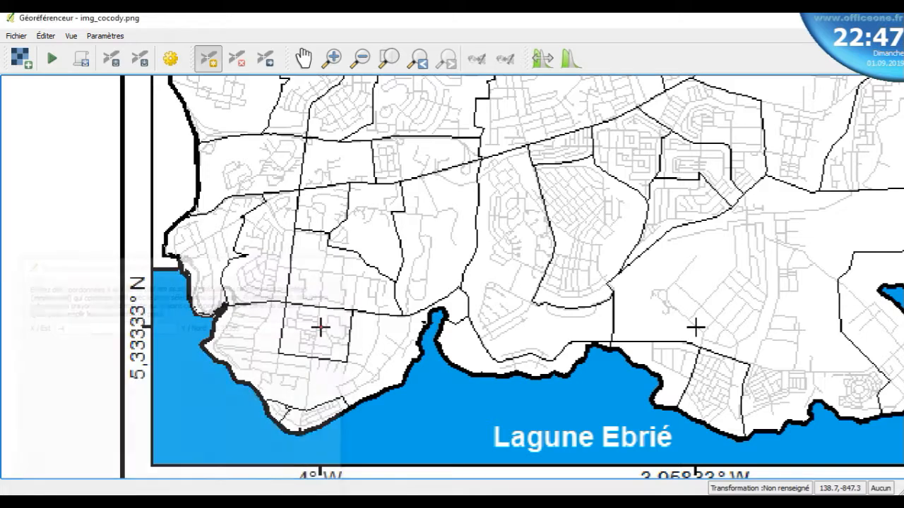
# Start the georeferencing, dismiss the transformation type notice and choose Polynomiale 1 as the transformation type.
pyautogui.scroll(-3, 282, 319)
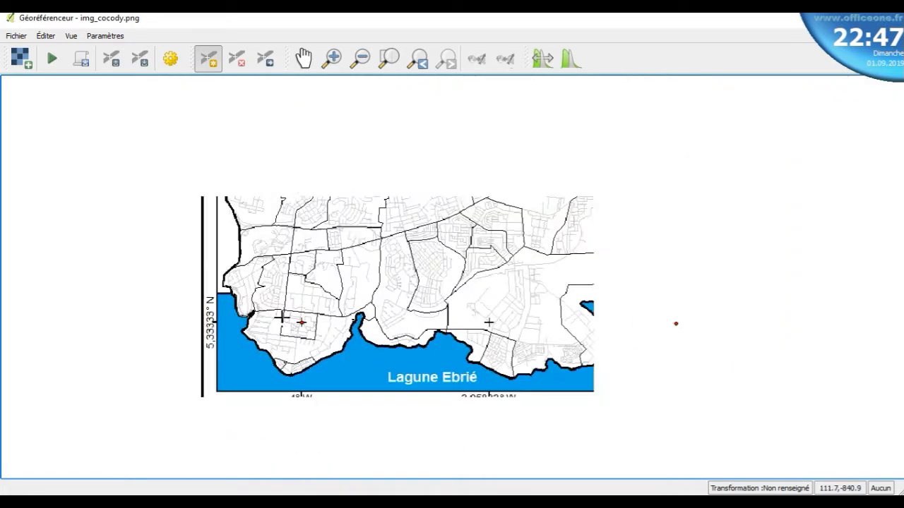
pyautogui.scroll(1, 282, 319)
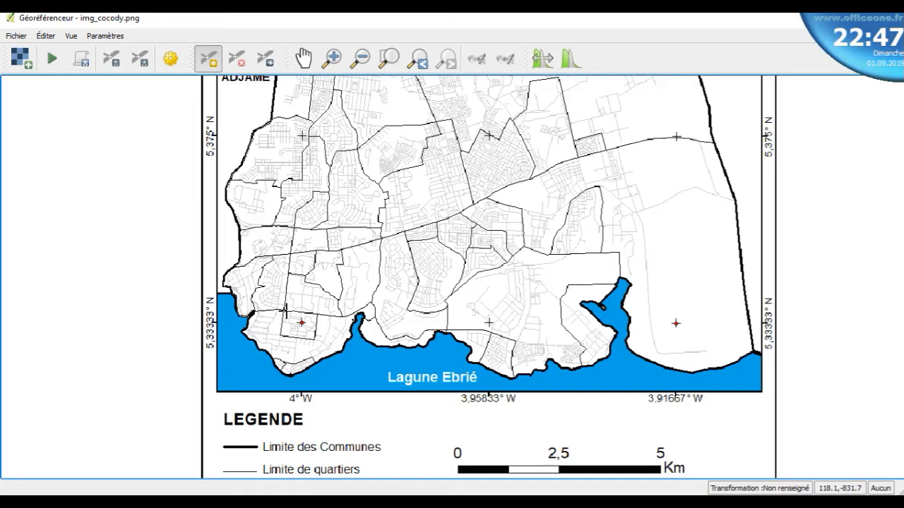
pyautogui.scroll(-1, 285, 308)
pyautogui.scroll(1, 317, 228)
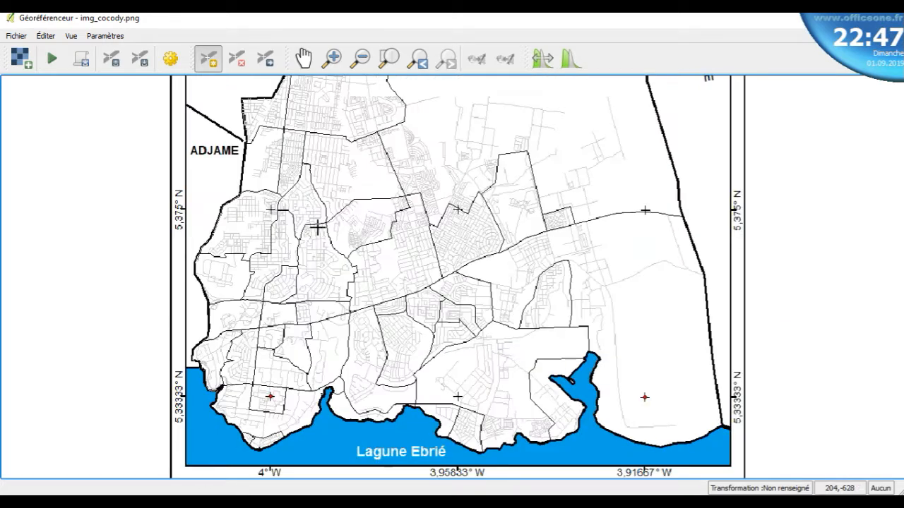
pyautogui.click(304, 58)
pyautogui.moveTo(312, 197); pyautogui.dragTo(304, 319)
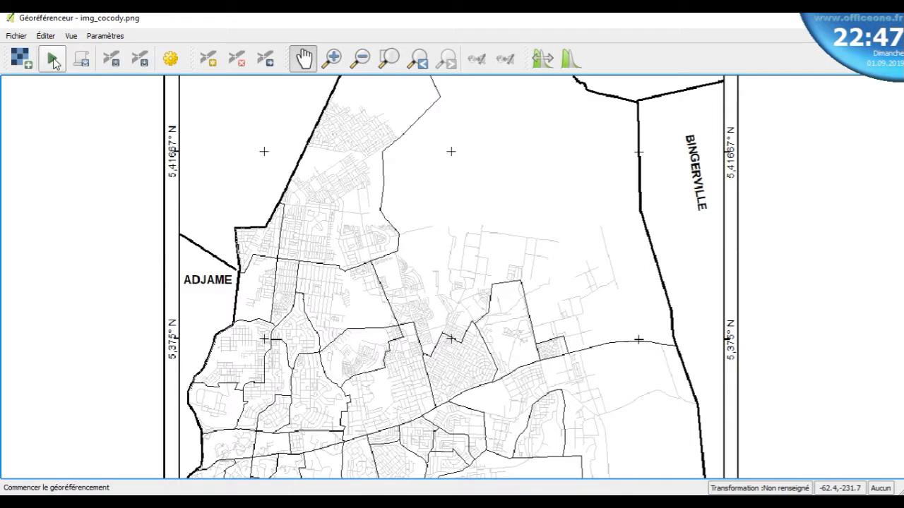
pyautogui.click(54, 58)
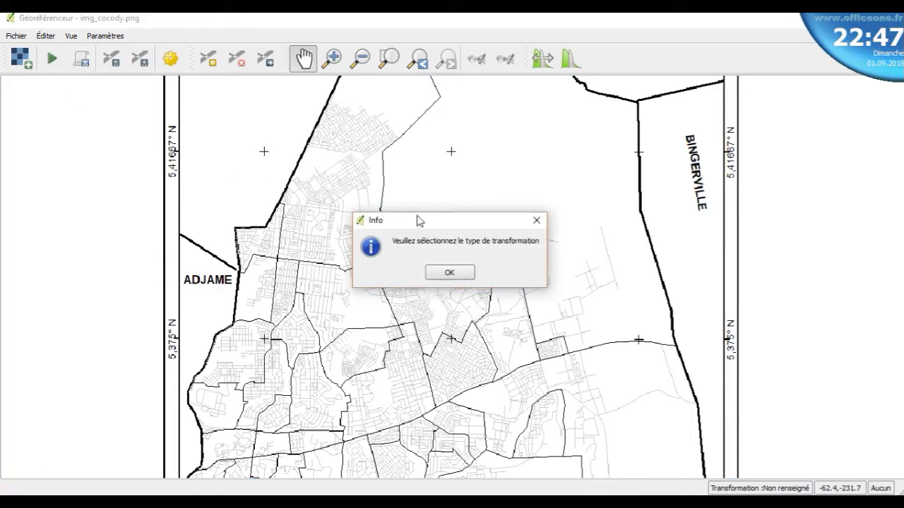
pyautogui.click(460, 280)
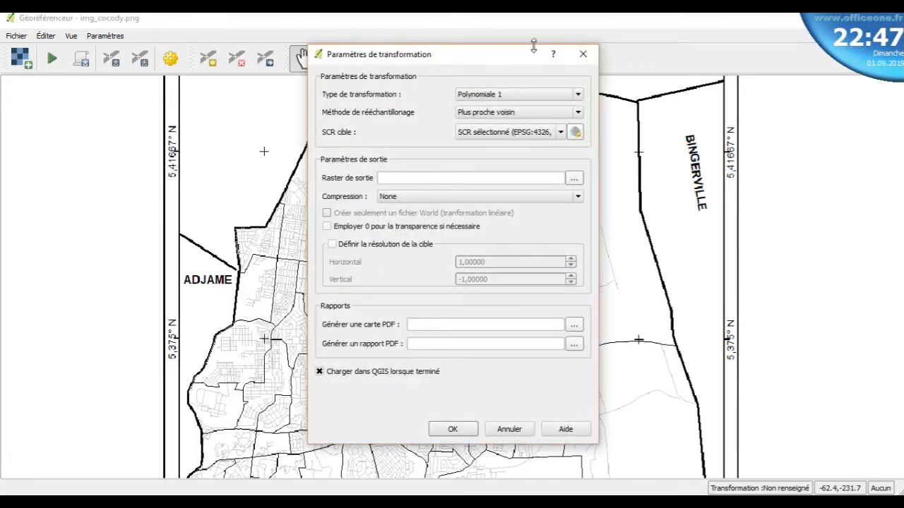
pyautogui.click(576, 97)
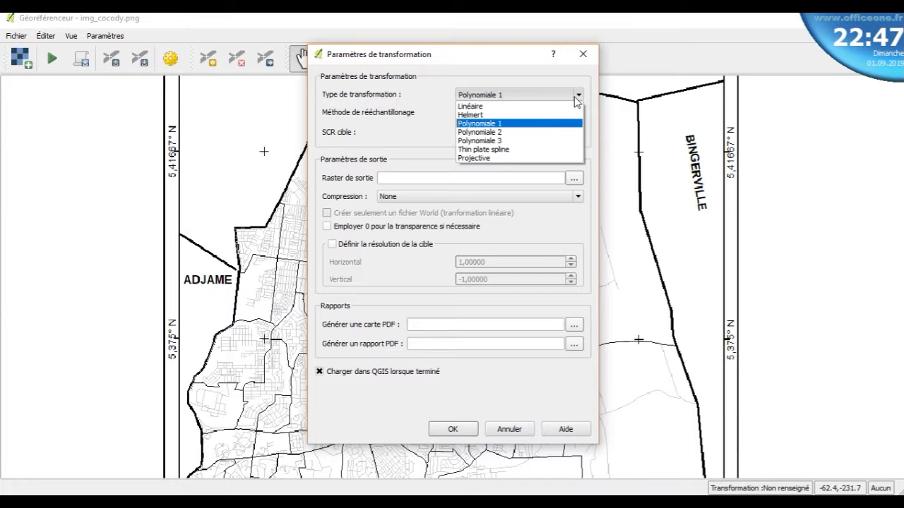
pyautogui.click(494, 124)
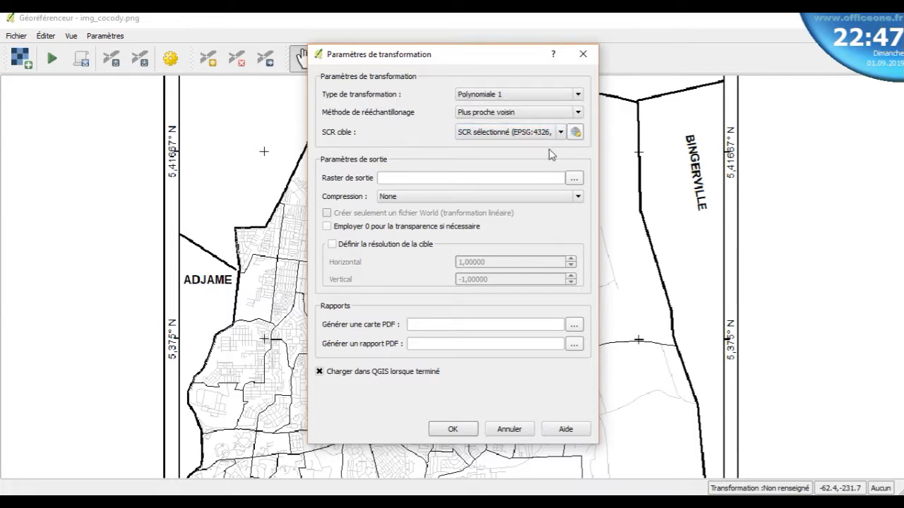
# Set the output raster to a GeoTIFF named "img_cocody_georef APPRENANT QGIS" in the D:/Fichiers folder.
pyautogui.click(575, 178)
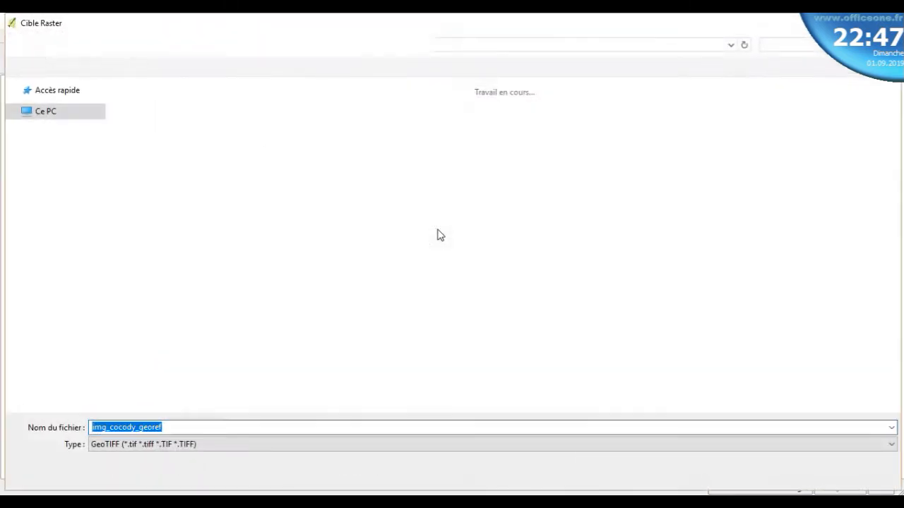
pyautogui.click(204, 426)
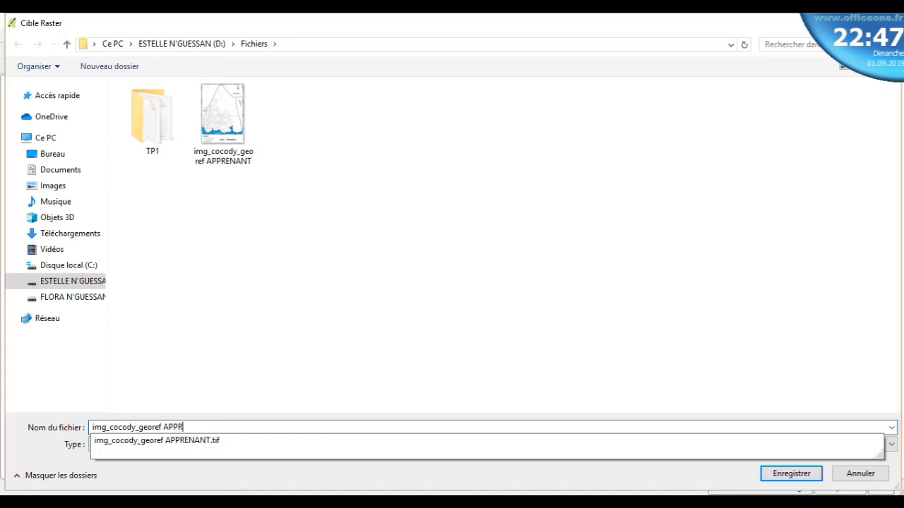
pyautogui.write('APPRENAT')
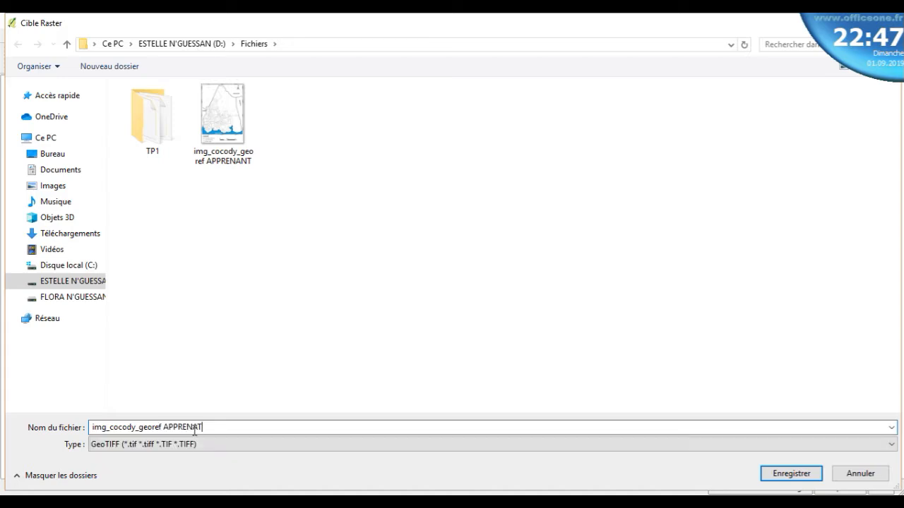
pyautogui.press('BackSpace')
pyautogui.write('NR')
pyautogui.press('BackSpace')
pyautogui.write('T QGIS')
pyautogui.click(784, 472)
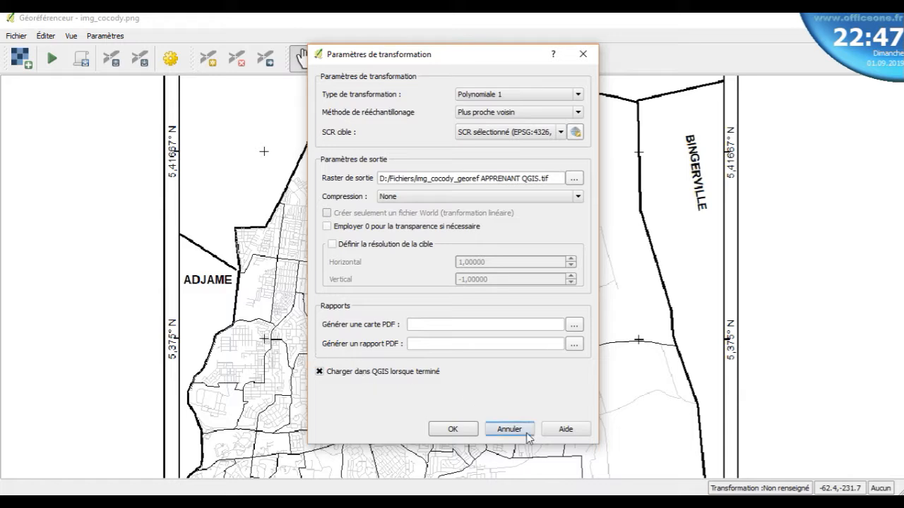
# Accept the transformation settings and run the georeferencing of the img_cocody map.
pyautogui.click(461, 431)
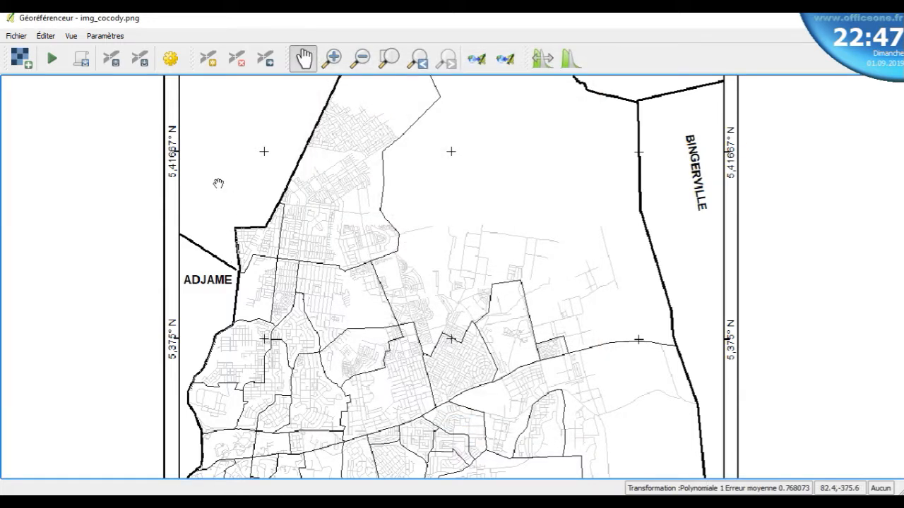
pyautogui.click(54, 61)
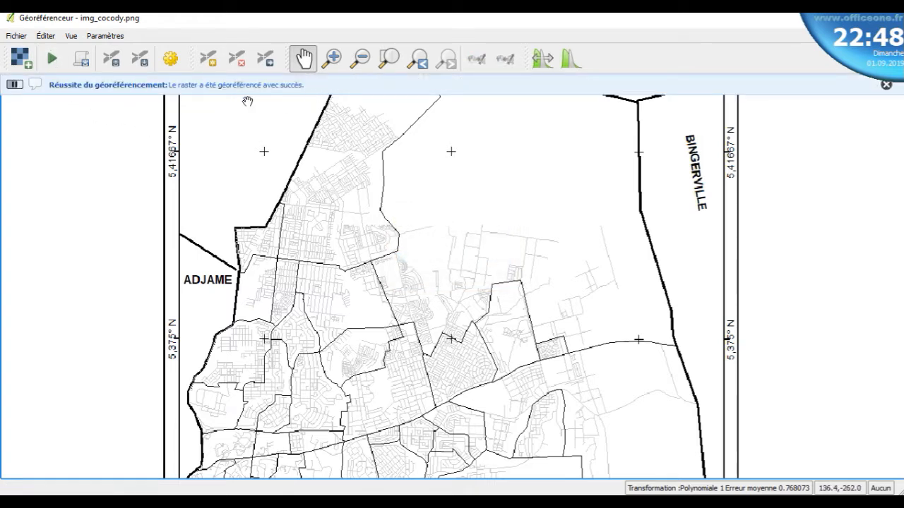
pyautogui.scroll(-1, 439, 190)
pyautogui.scroll(-1, 439, 190)
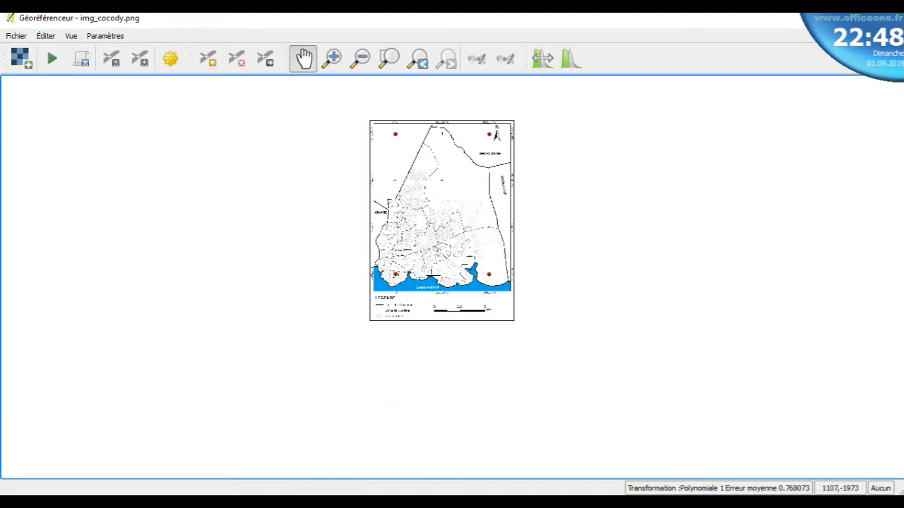
# Close the georeferencer without saving the control points.
pyautogui.click(515, 469)
pyautogui.click(892, 20)
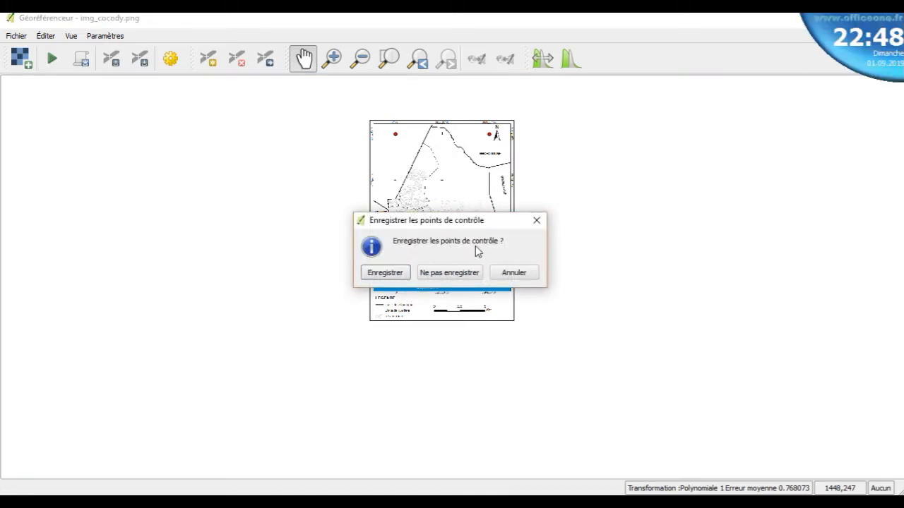
pyautogui.click(440, 276)
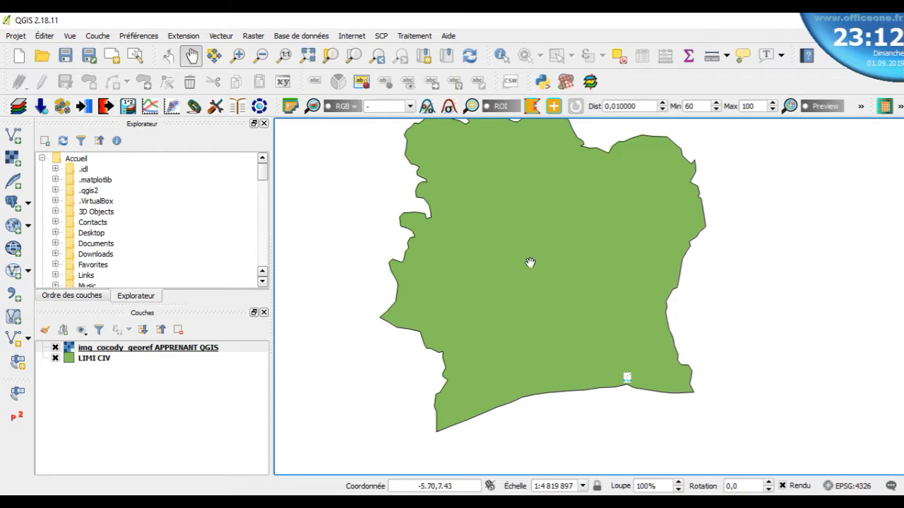
# Examine where the georeferenced Cocody raster sits relative to the LIMI CIV country outline and its southern coast.
pyautogui.moveTo(523, 248); pyautogui.dragTo(520, 305)
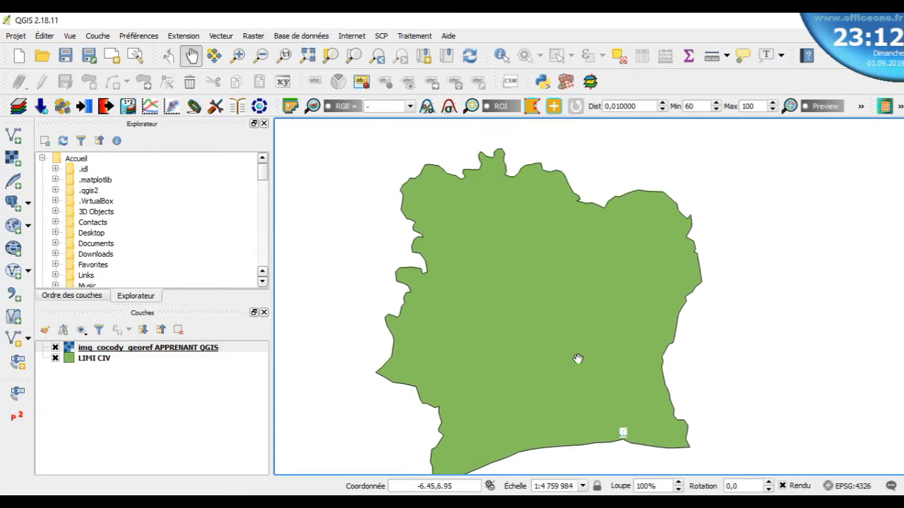
pyautogui.moveTo(614, 431); pyautogui.dragTo(575, 363)
pyautogui.scroll(1, 580, 356)
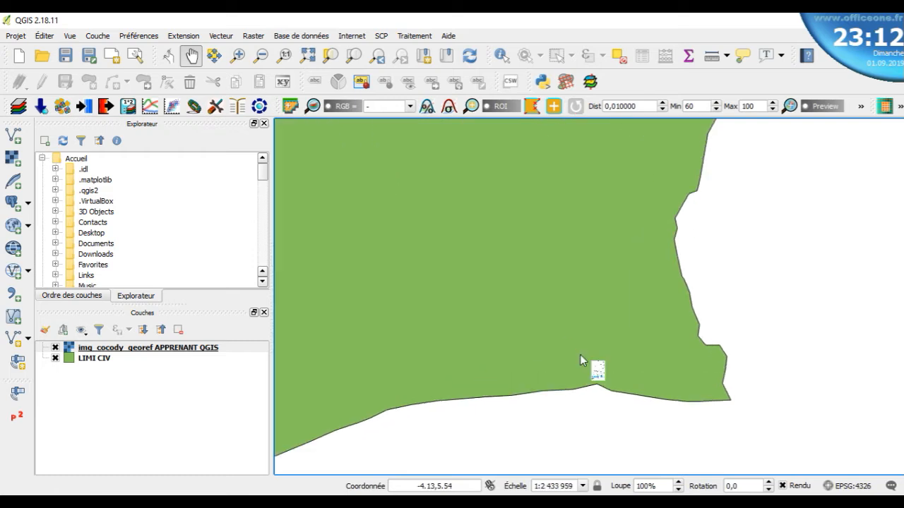
pyautogui.scroll(-1, 579, 360)
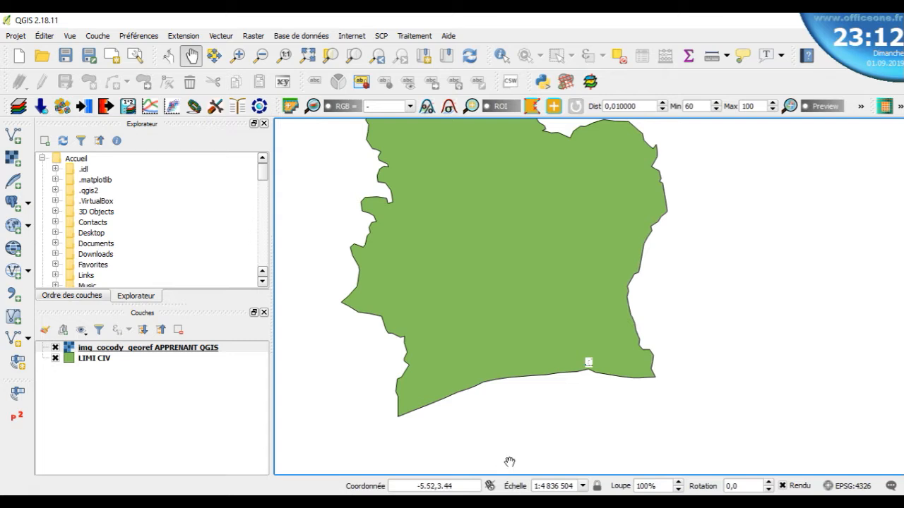
pyautogui.scroll(3, 625, 415)
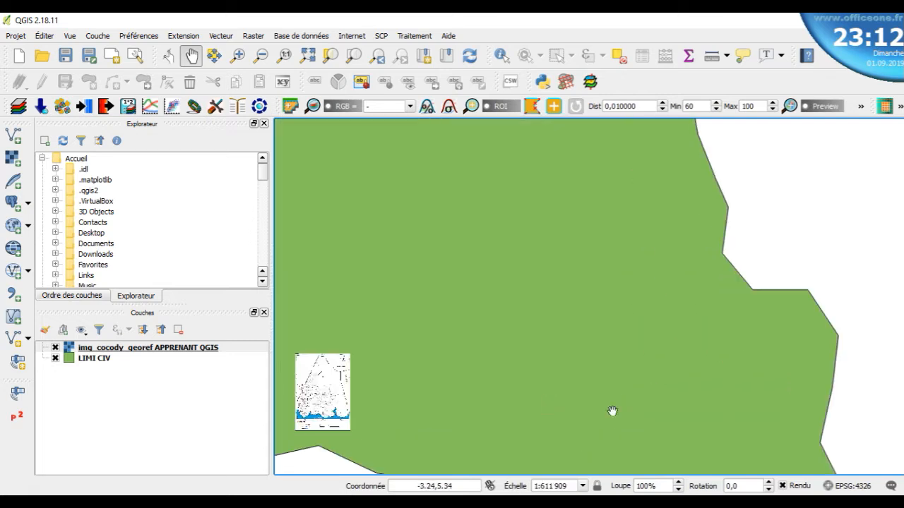
pyautogui.moveTo(519, 388); pyautogui.dragTo(674, 309)
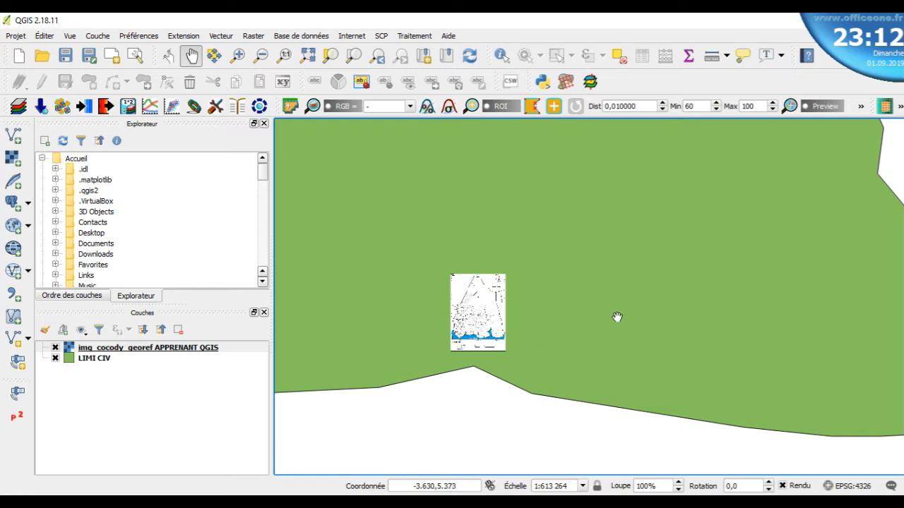
pyautogui.moveTo(566, 327); pyautogui.dragTo(654, 303)
pyautogui.moveTo(605, 315); pyautogui.dragTo(661, 302)
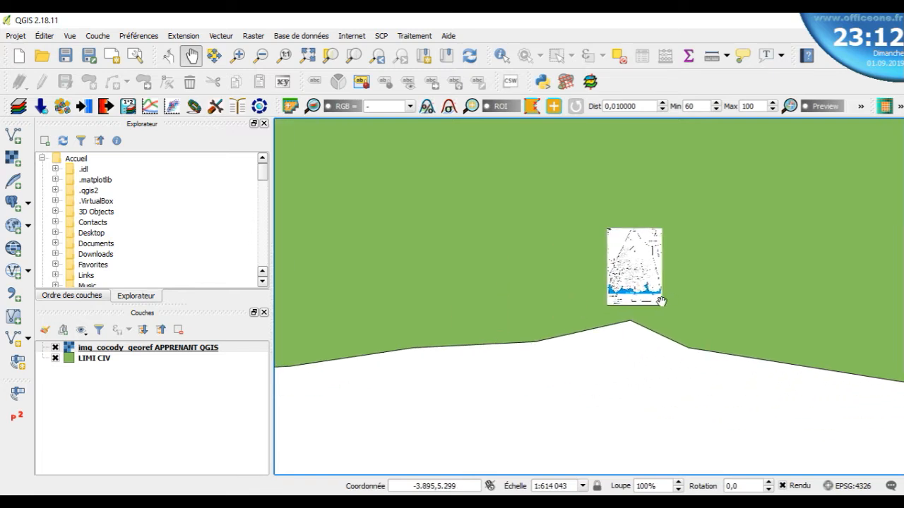
pyautogui.scroll(-2, 661, 303)
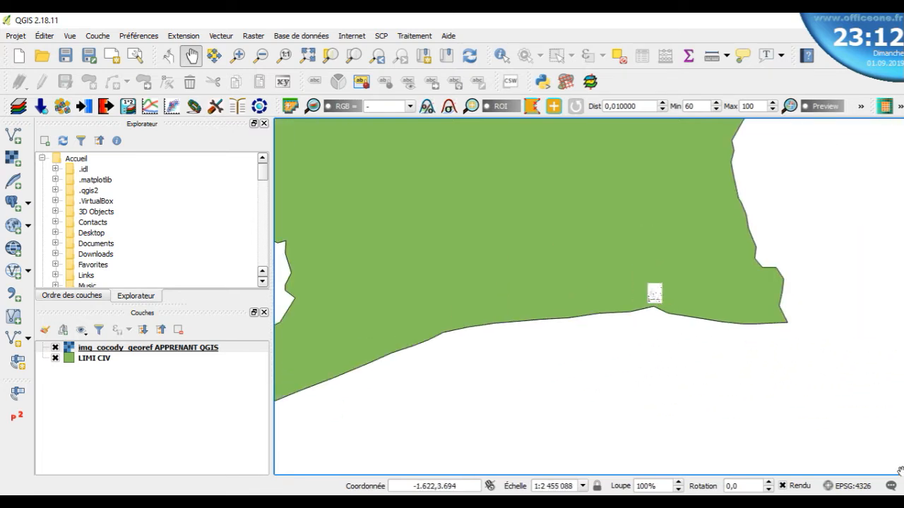
pyautogui.moveTo(547, 238); pyautogui.dragTo(618, 284)
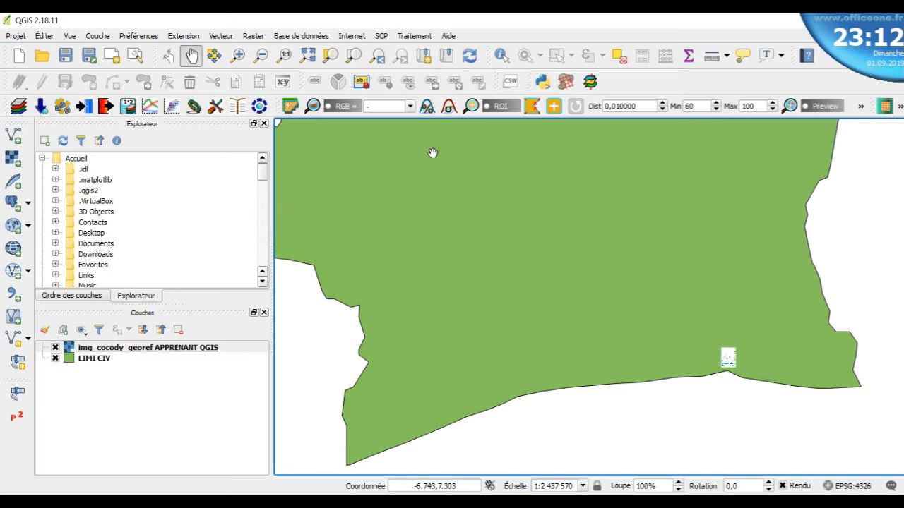
pyautogui.scroll(-1, 598, 187)
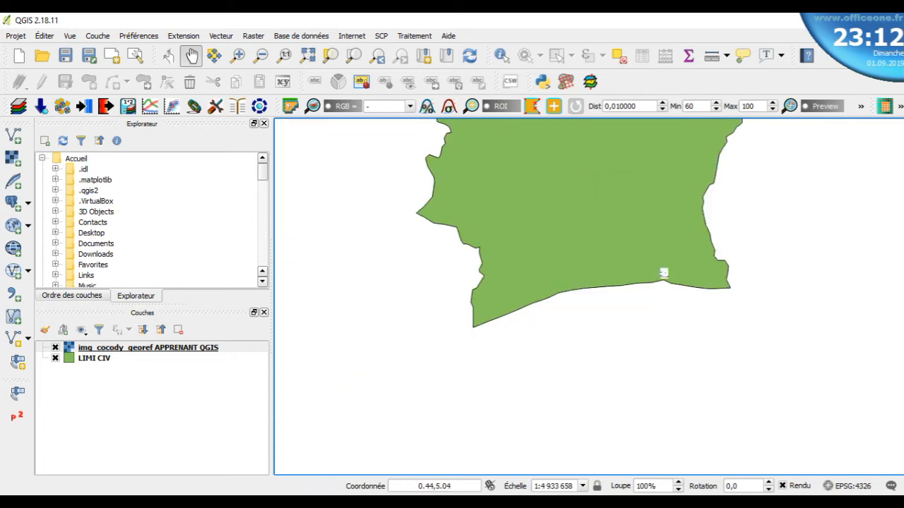